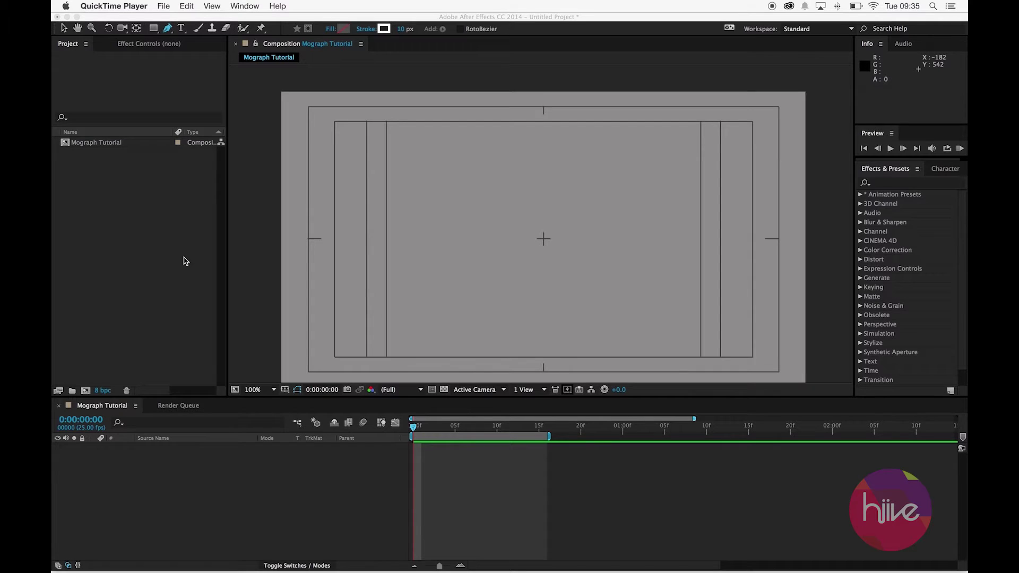
With the viewer zoomed in, draw a vertical Pen line from just above the composition centre upward
click(186, 261)
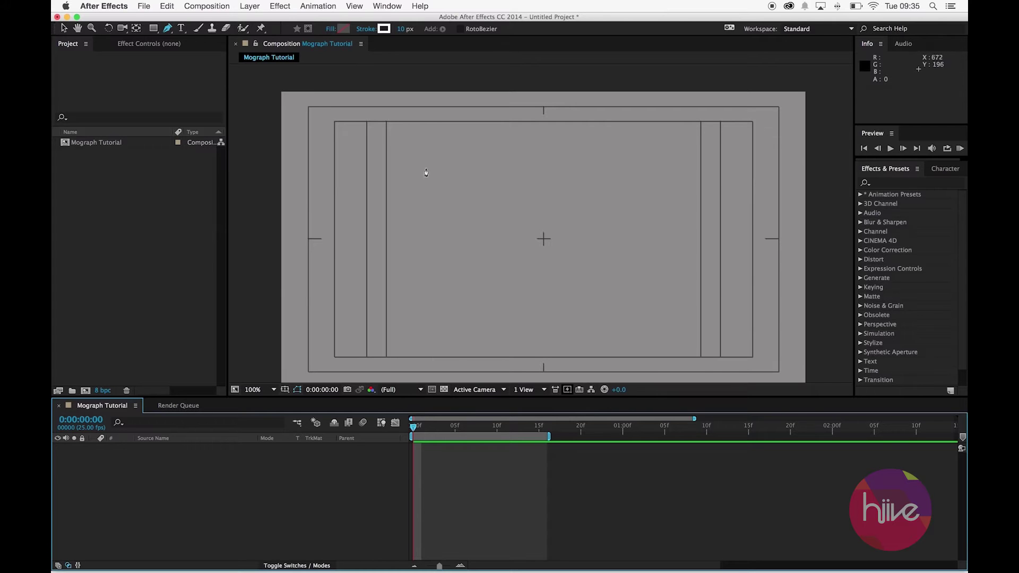
scroll(546, 227, up, 2)
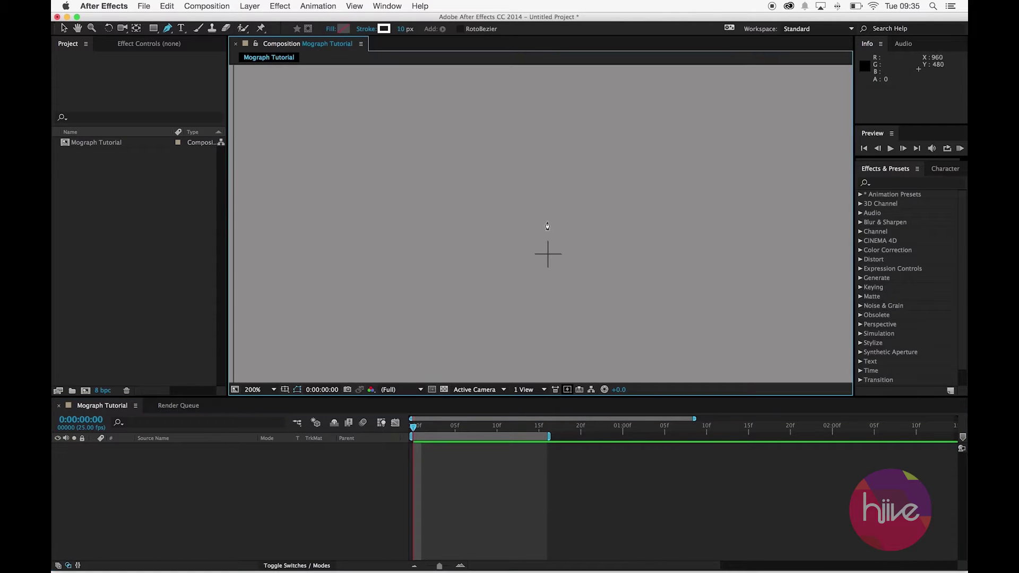
click(168, 30)
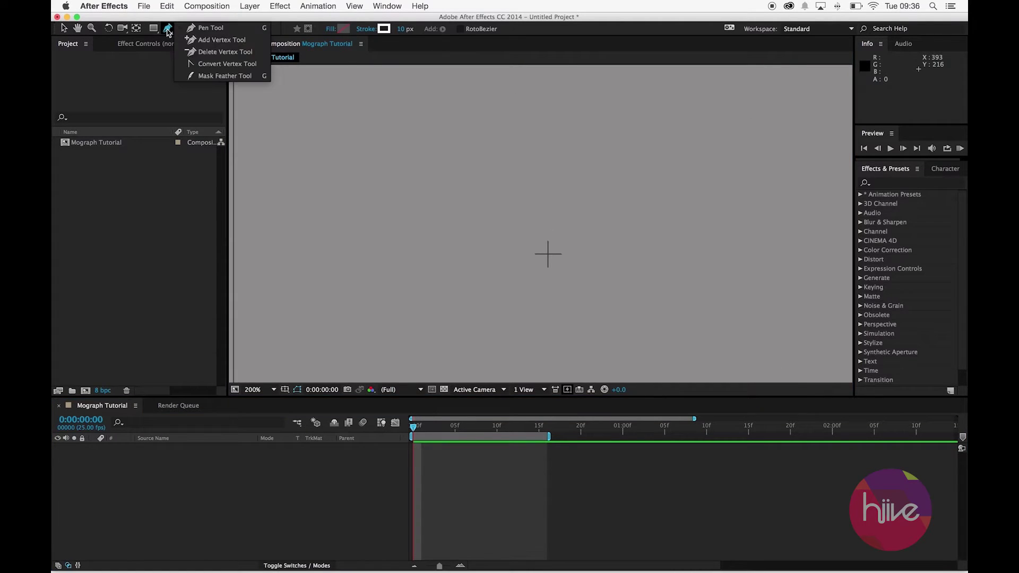
click(211, 28)
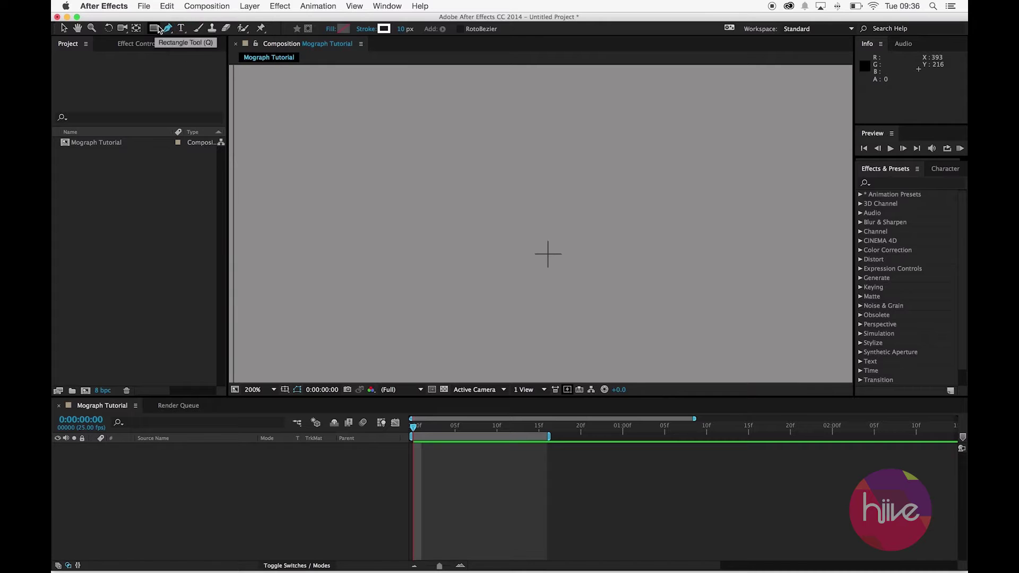
click(547, 218)
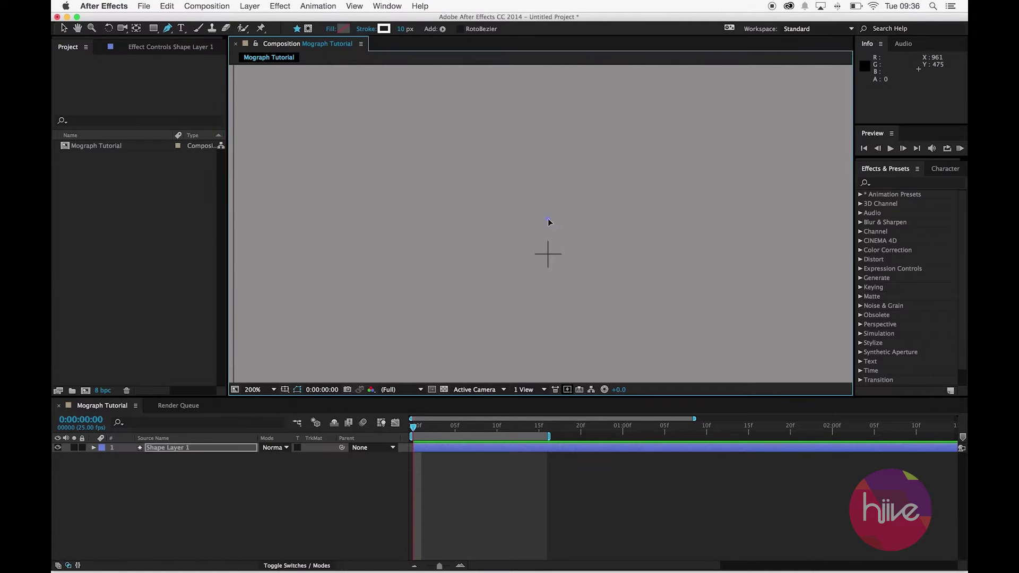
click(548, 129)
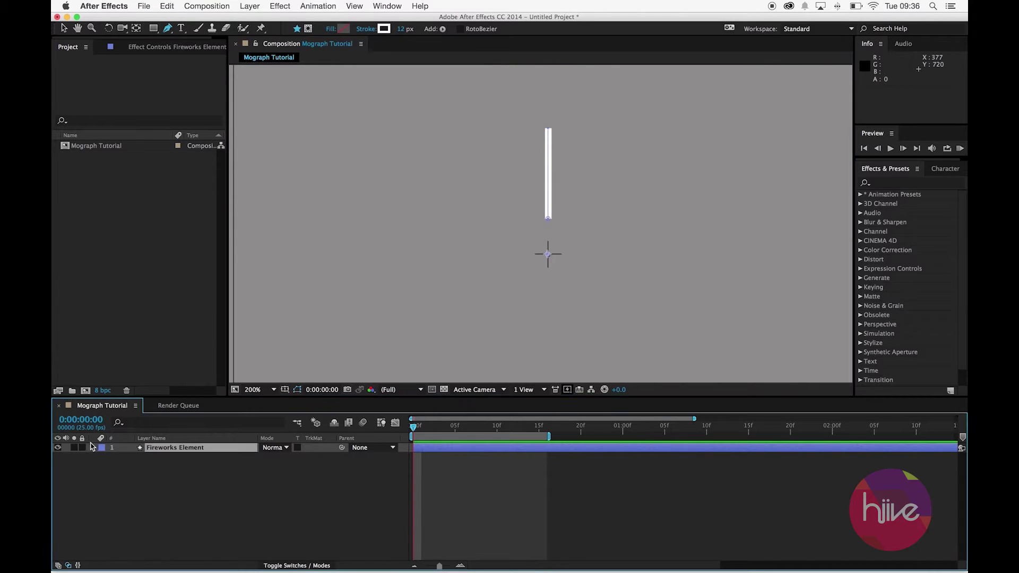
Expand the Fireworks Element layer, its Contents, Shape 1 and Path 1
click(93, 447)
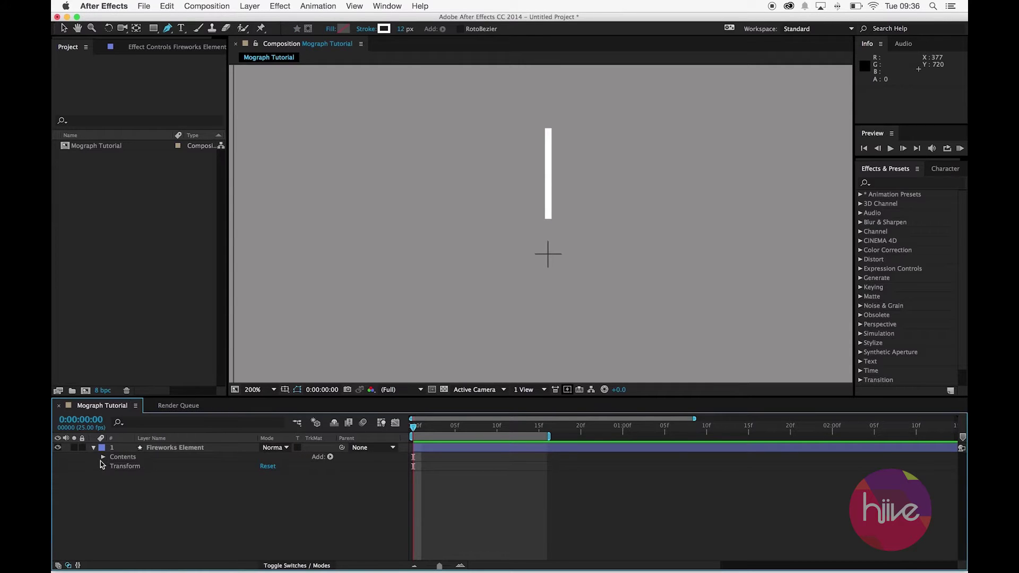
click(103, 458)
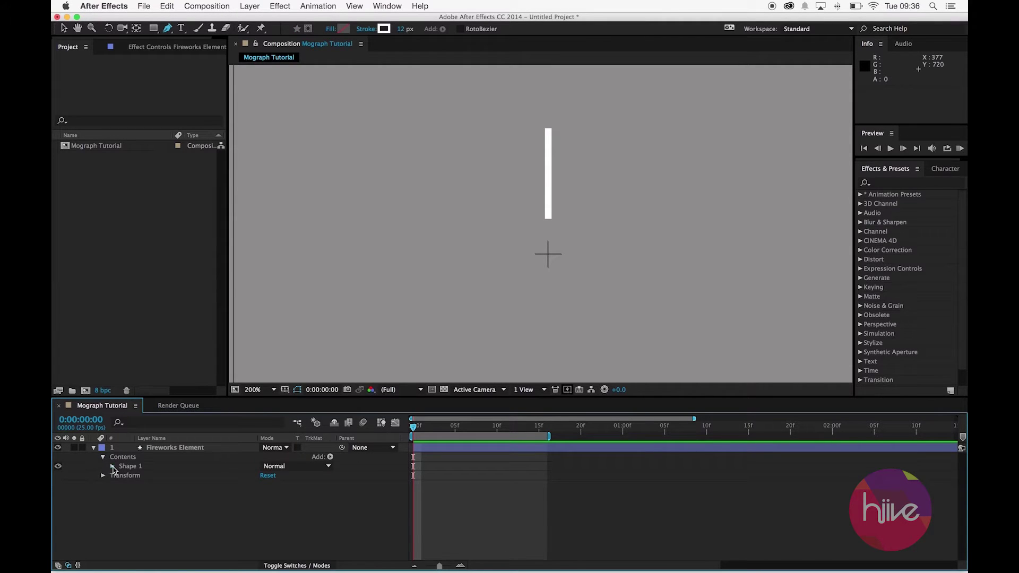
click(111, 466)
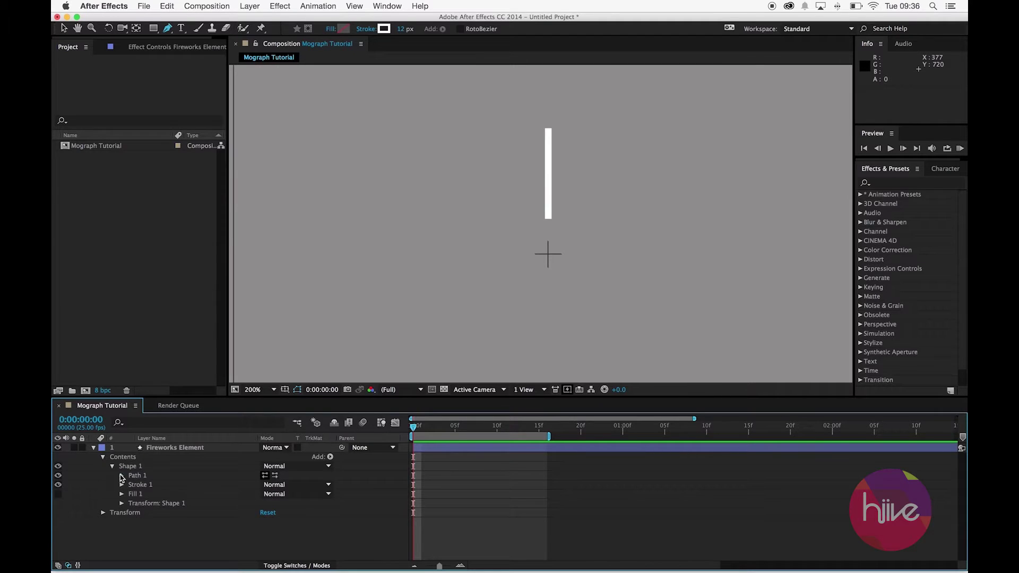
click(121, 476)
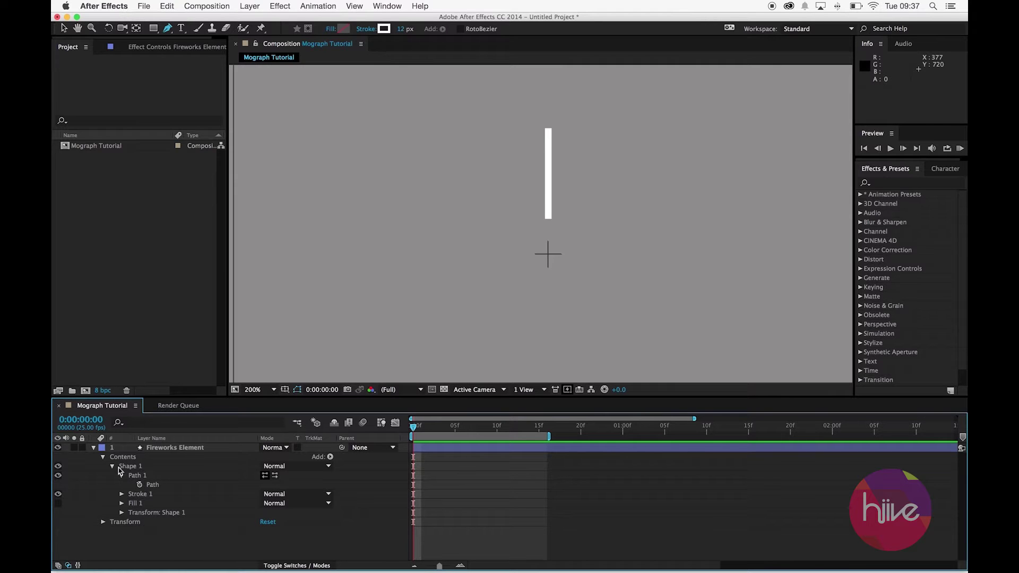
Select the Path 1 group, zoom the timeline in and move the playhead to frame 5
drag(140, 479, 569, 135)
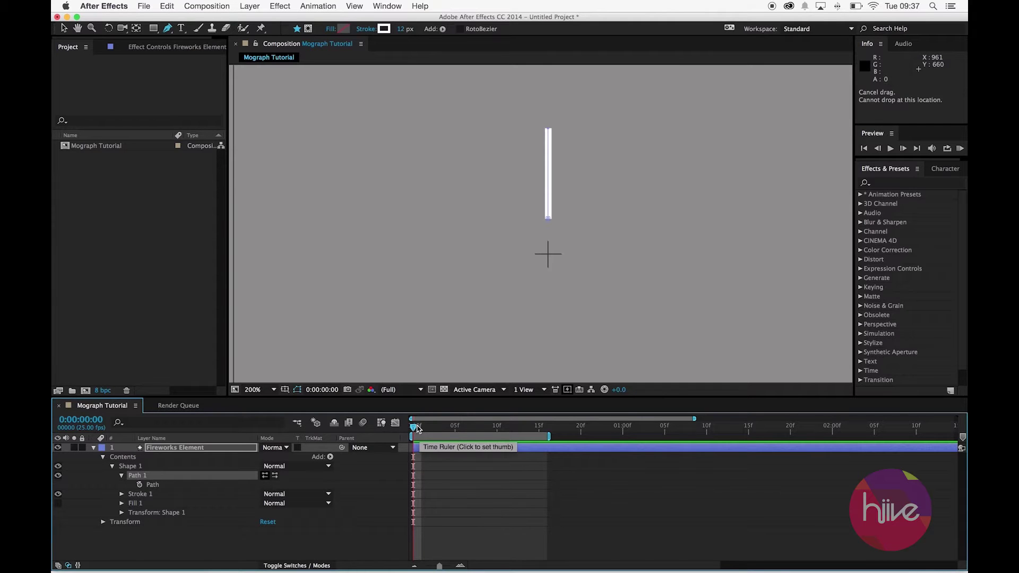
key(Page_Down)
key(Page_Down)
key(Page_Down)
key(Page_Down)
key(Page_Down)
key(Home)
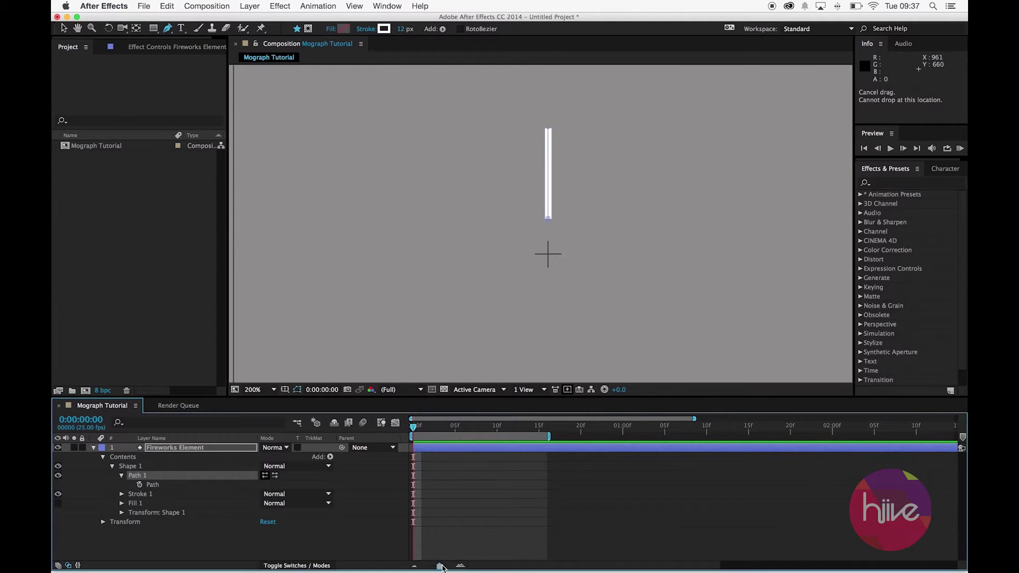
key(equal)
key(equal)
key(minus)
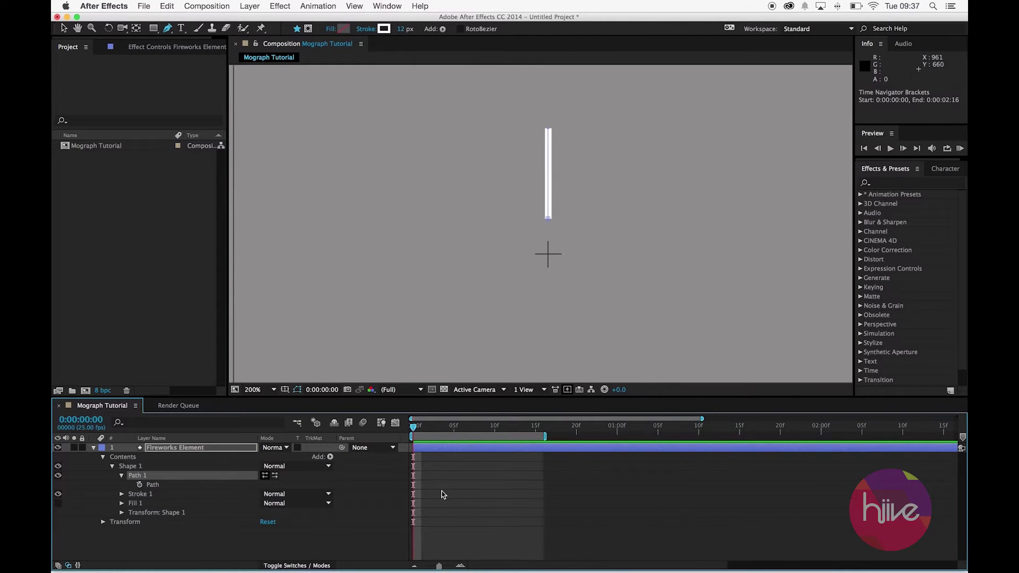
key(equal)
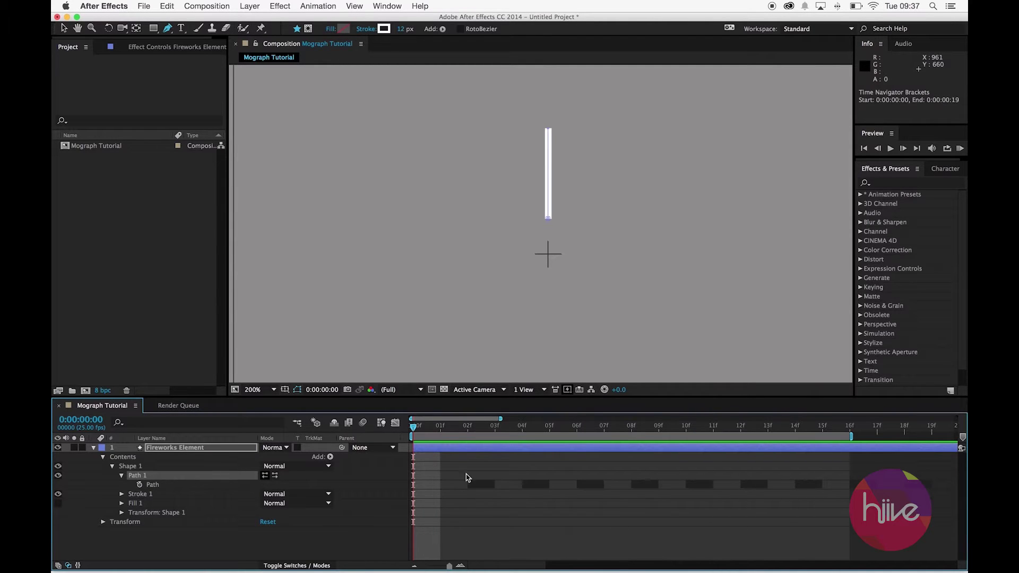
Add a Path keyframe at frame 5 holding the full line, then return to frame 0
drag(412, 428, 549, 427)
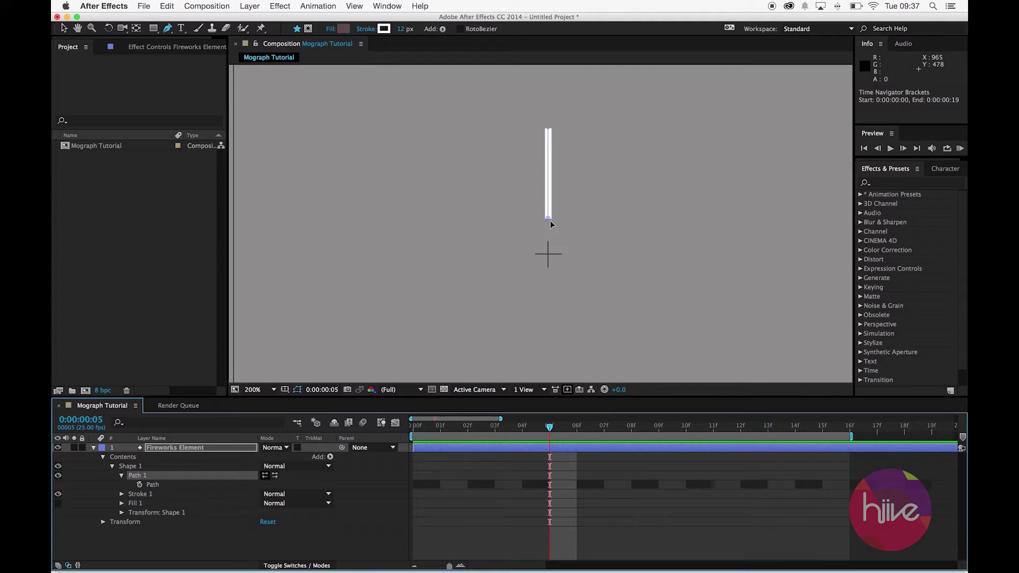
click(140, 486)
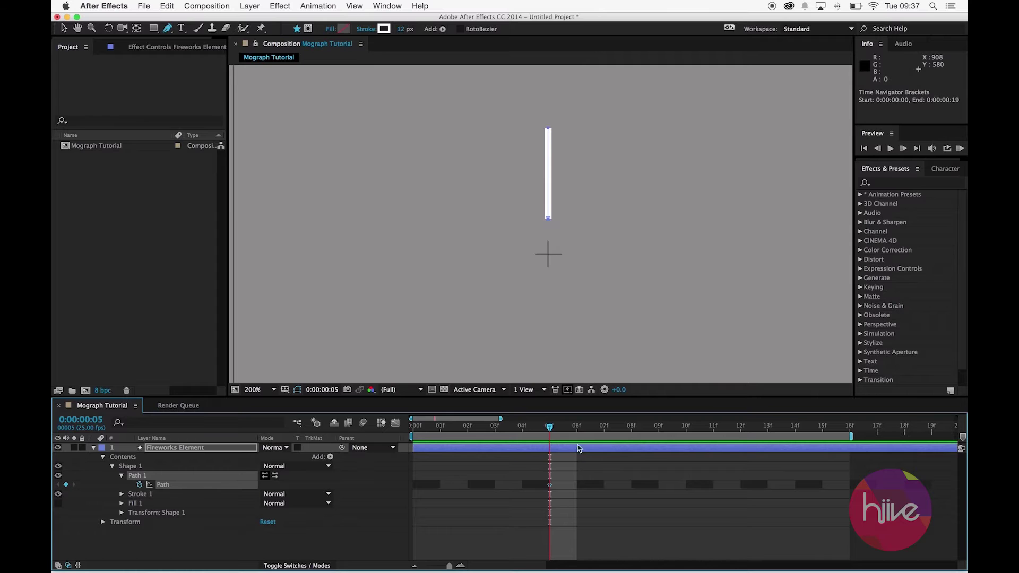
drag(549, 428, 388, 435)
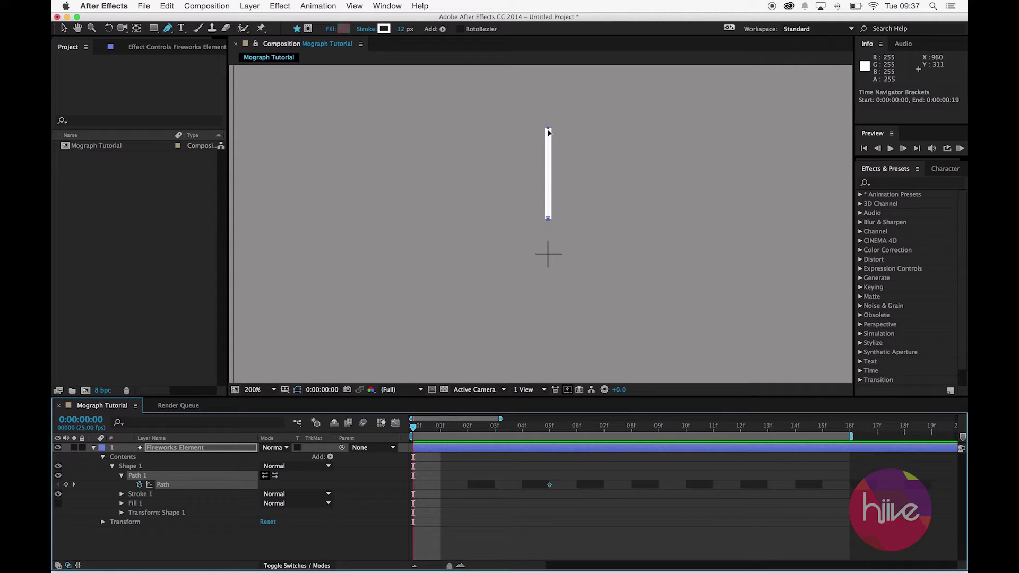
drag(548, 130, 540, 129)
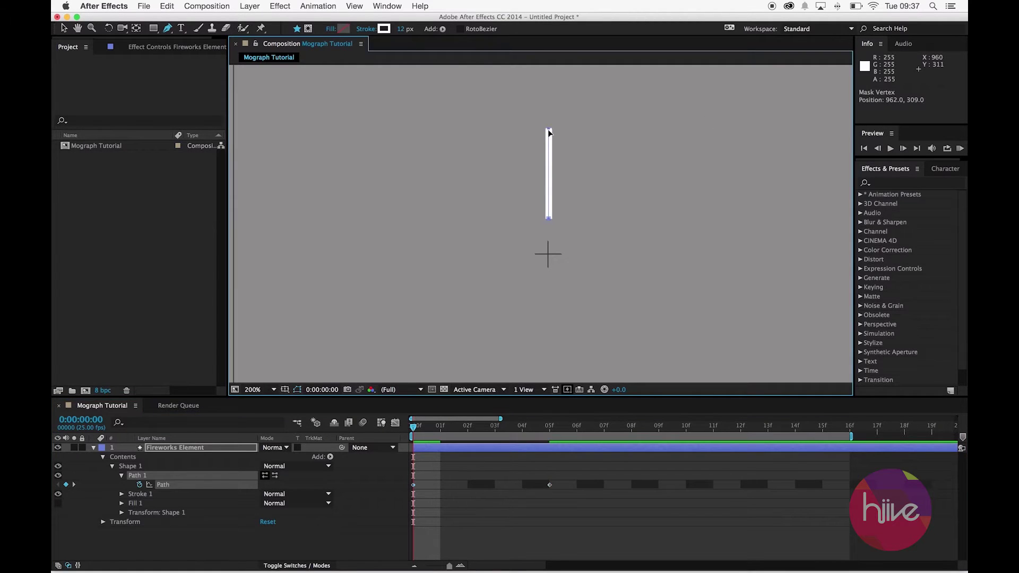
At frame 0, drag the top vertex down onto the bottom point, then scrub to preview the growth
click(64, 31)
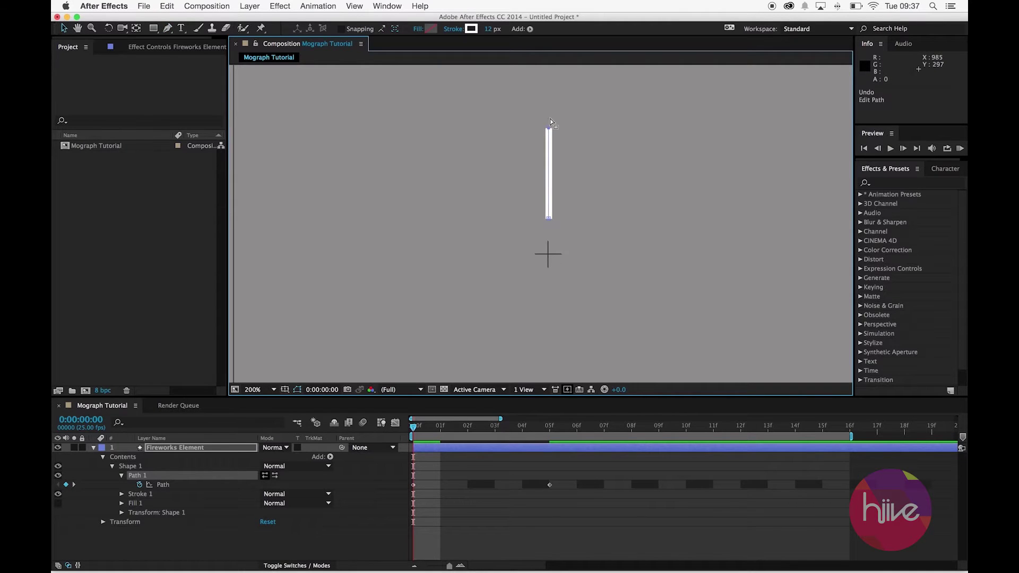
drag(481, 96, 614, 158)
drag(549, 128, 555, 221)
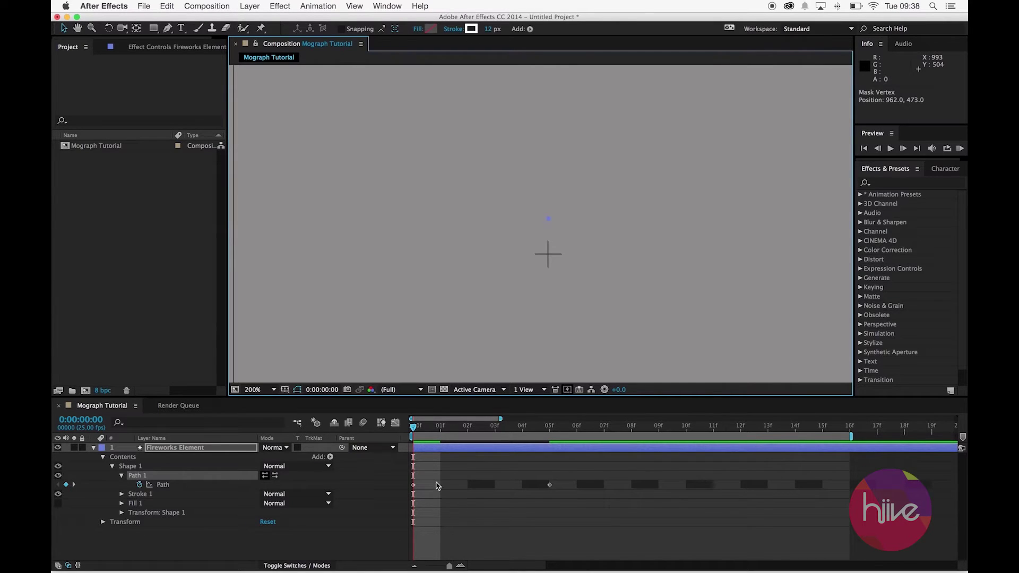
drag(428, 472, 390, 516)
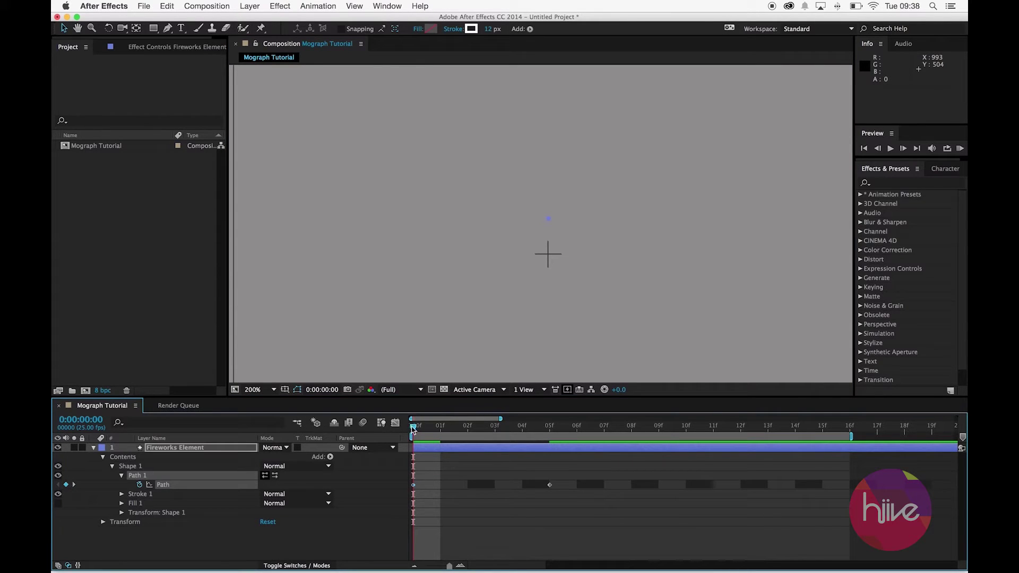
mouse_move(412, 429)
mouse_down()
mouse_move(509, 446)
mouse_move(413, 448)
mouse_move(522, 448)
mouse_move(436, 459)
mouse_move(552, 451)
mouse_move(417, 461)
mouse_move(548, 452)
mouse_up()
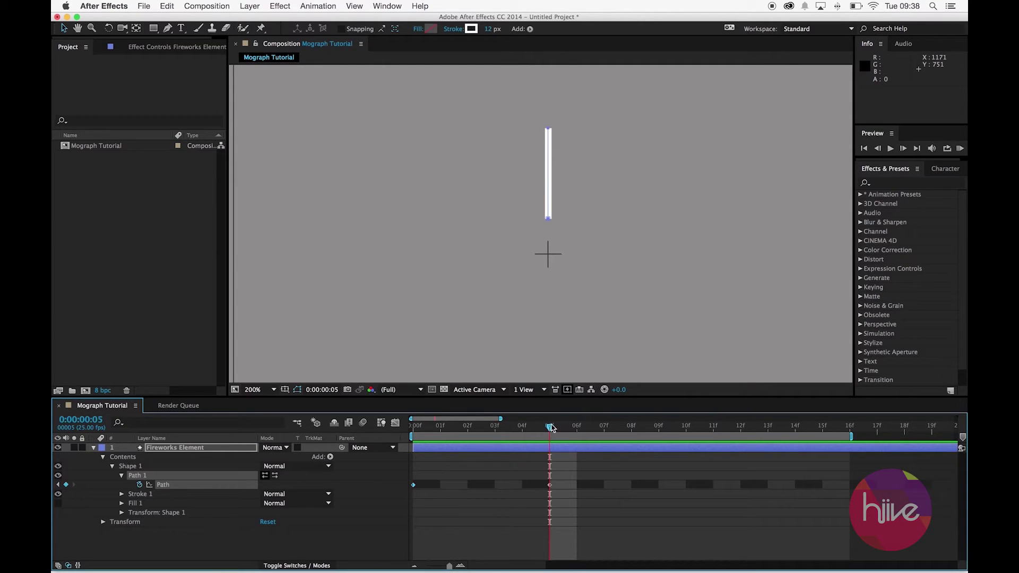
Copy the frame-5 Path keyframe and paste it at frame 6 to hold the full line
drag(554, 433, 578, 434)
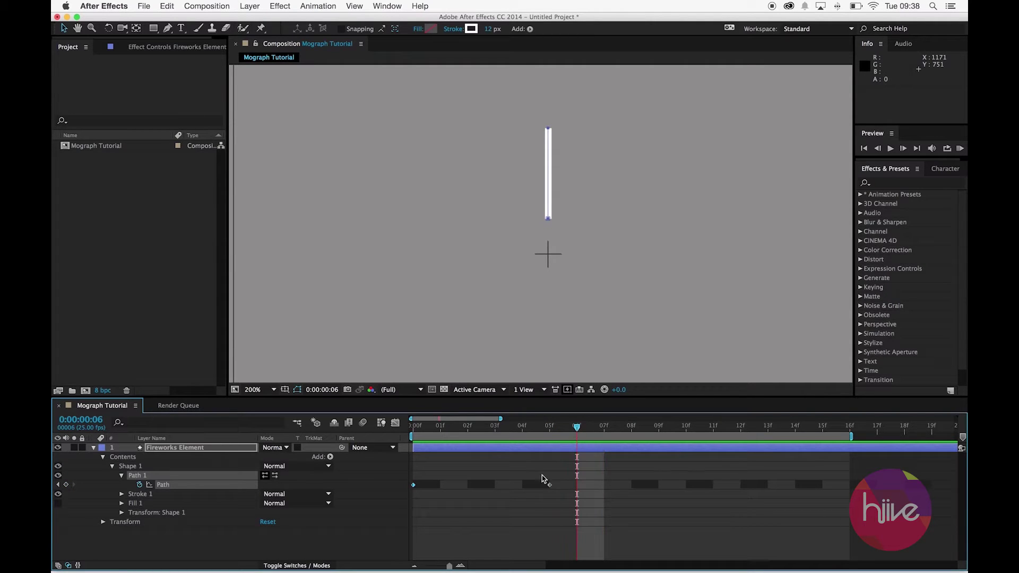
drag(539, 480, 571, 507)
key(cmd+c)
key(cmd+v)
drag(577, 433, 557, 434)
key(Page_Down)
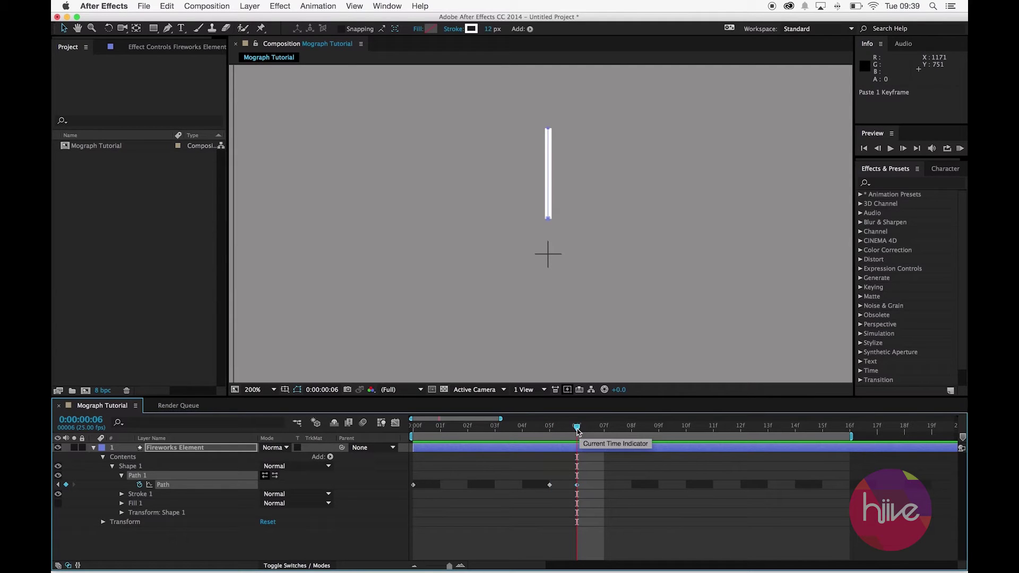
drag(577, 432, 675, 459)
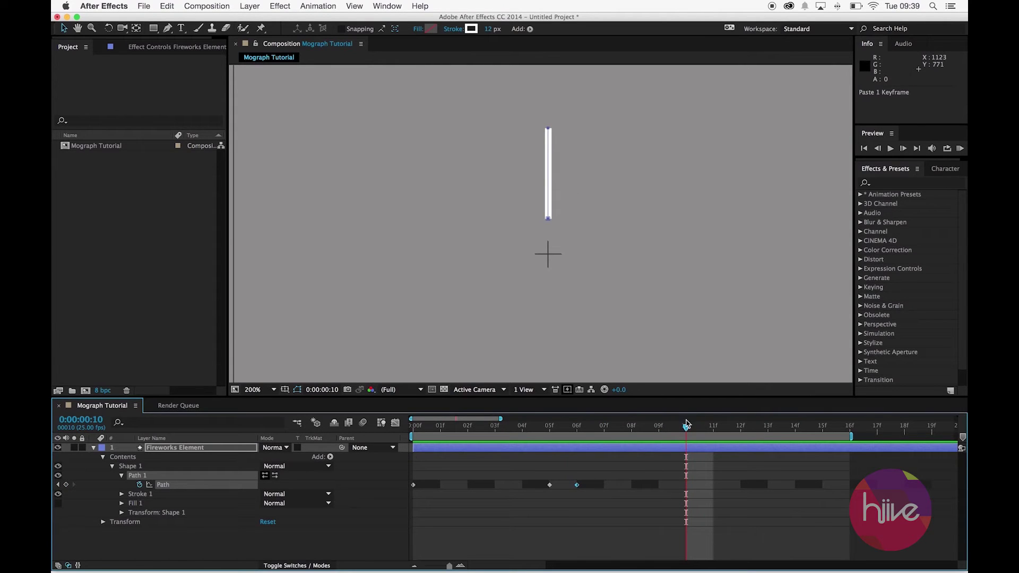
At frame 11, move the line's bottom point up to the top, collapsing it to a dot
drag(686, 425, 713, 473)
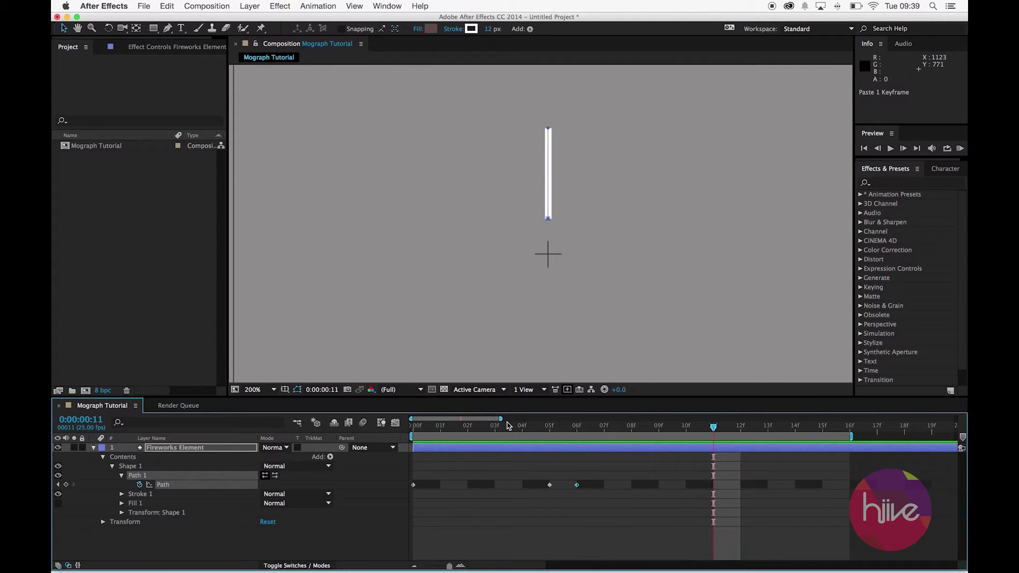
click(518, 352)
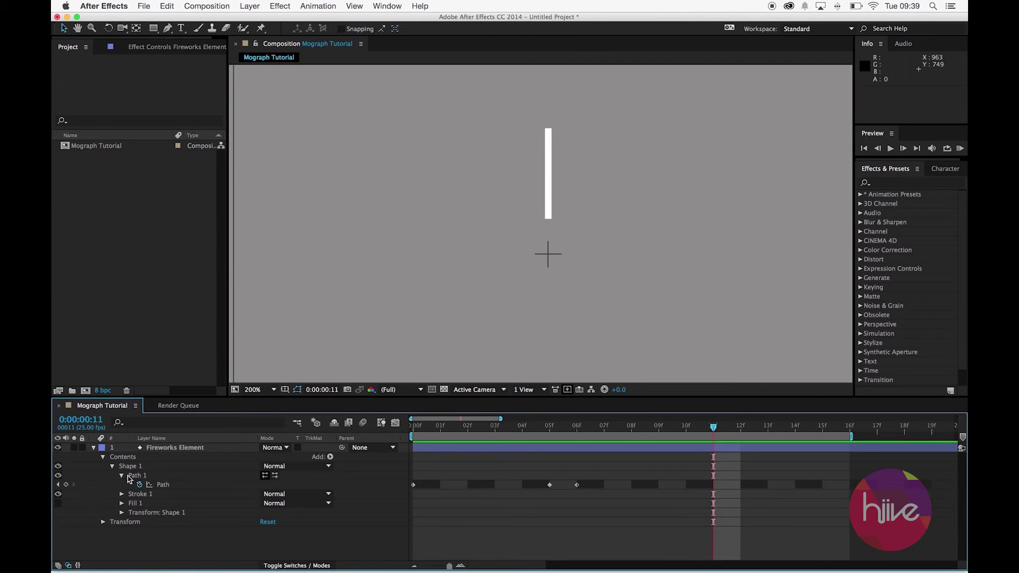
click(159, 485)
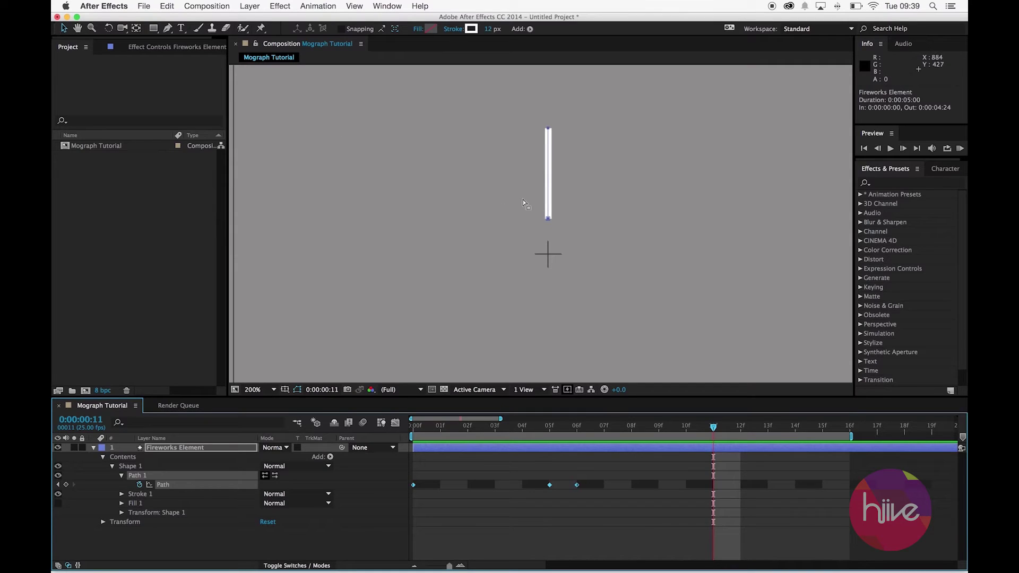
drag(505, 196, 599, 253)
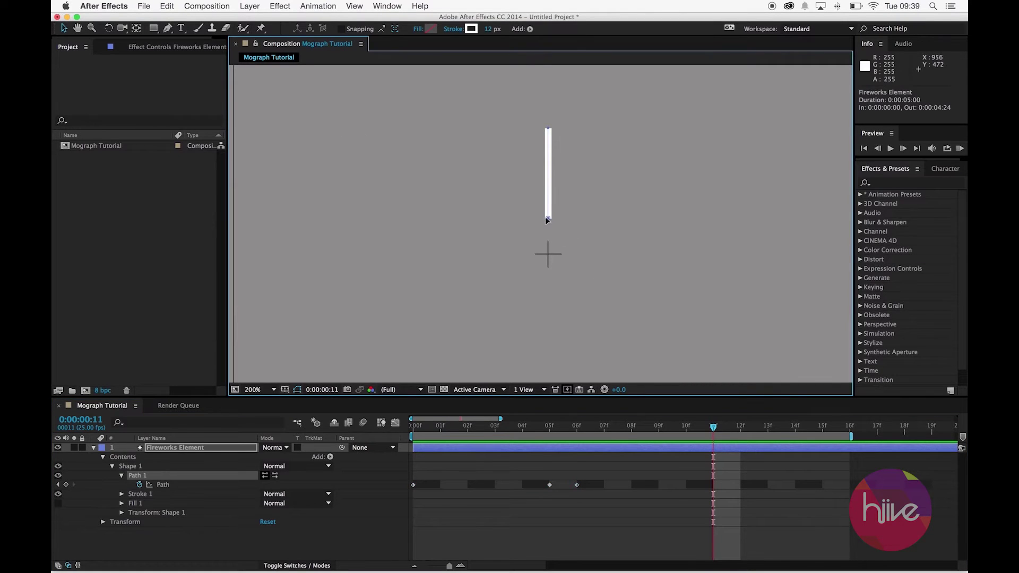
drag(546, 218, 550, 183)
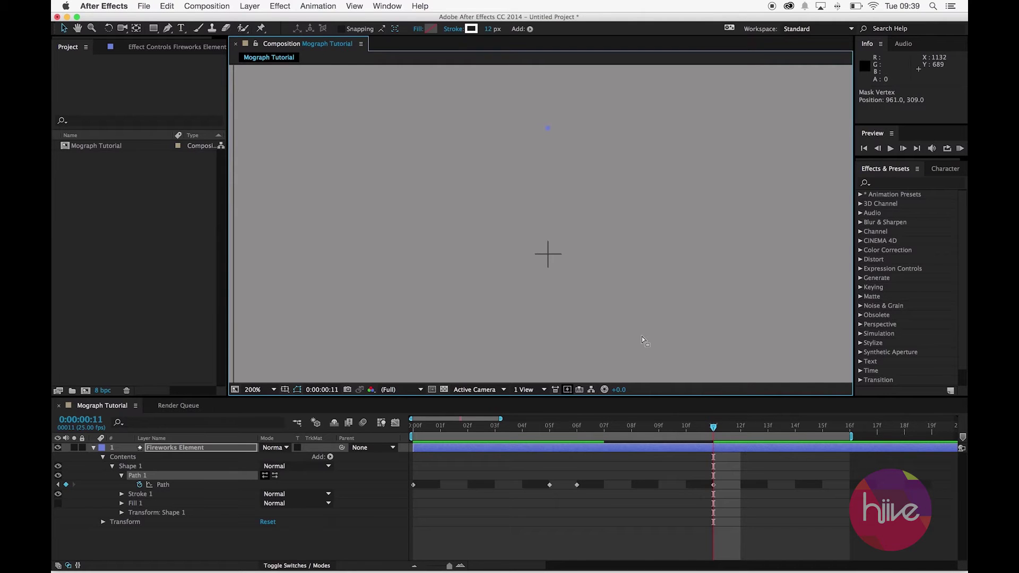
Play the line animation in real time and stop it at frame 8
click(961, 149)
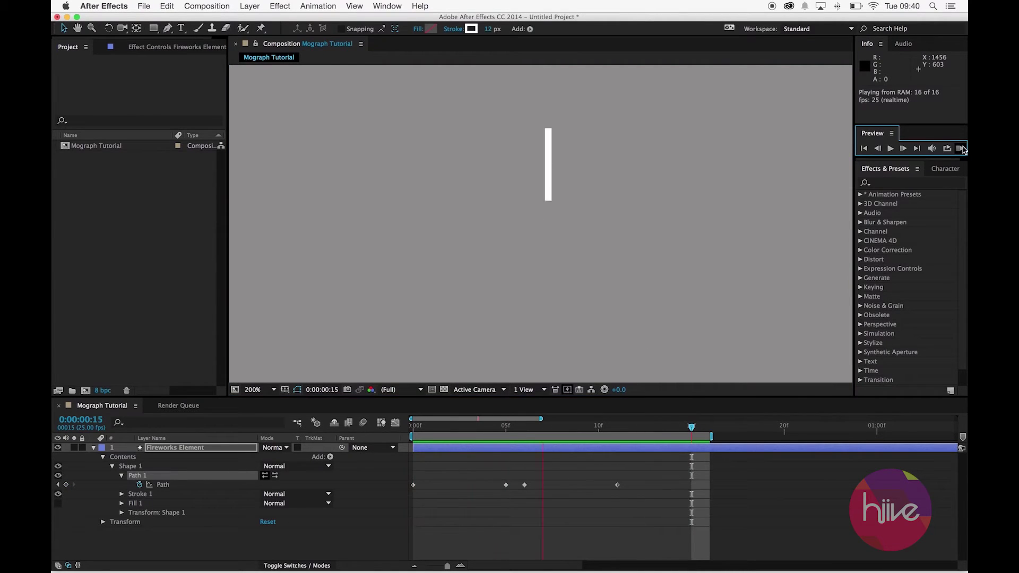
click(568, 440)
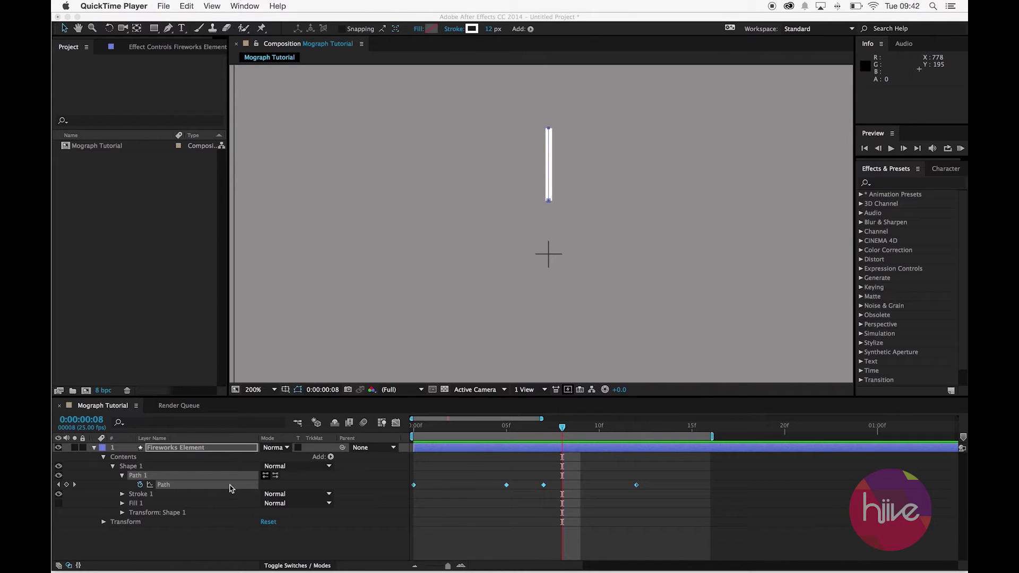
Add a Repeater to Shape 1 and scrub to check the three side-by-side copies animate
click(329, 460)
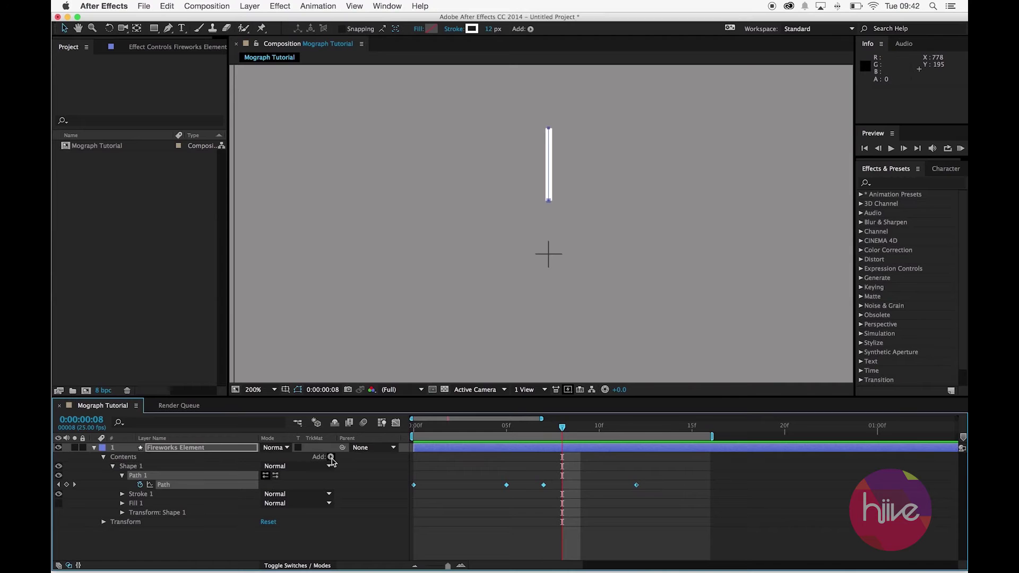
click(330, 458)
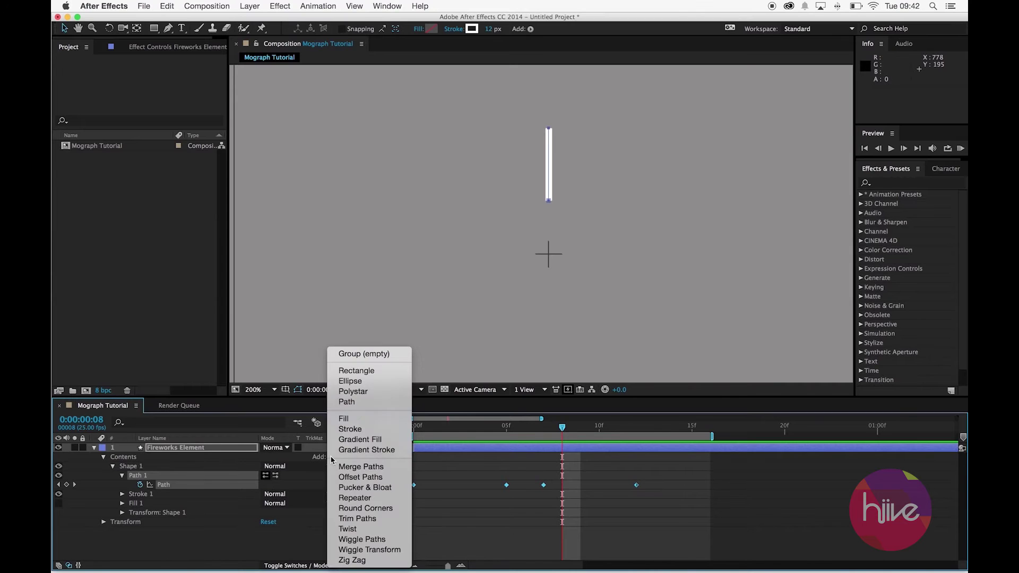
click(339, 500)
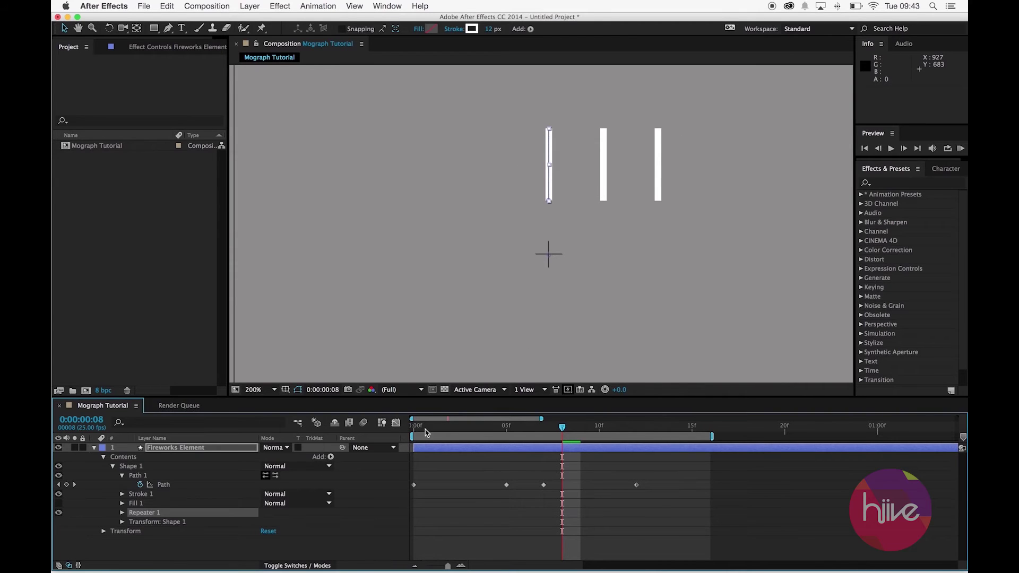
drag(425, 433, 525, 459)
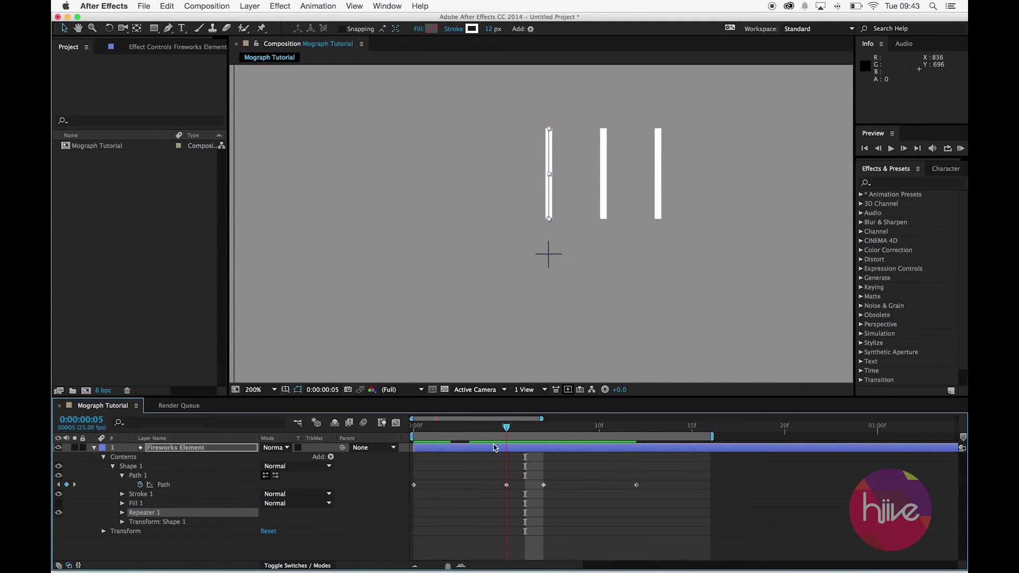
key(Page_Up)
key(Page_Up)
key(Page_Up)
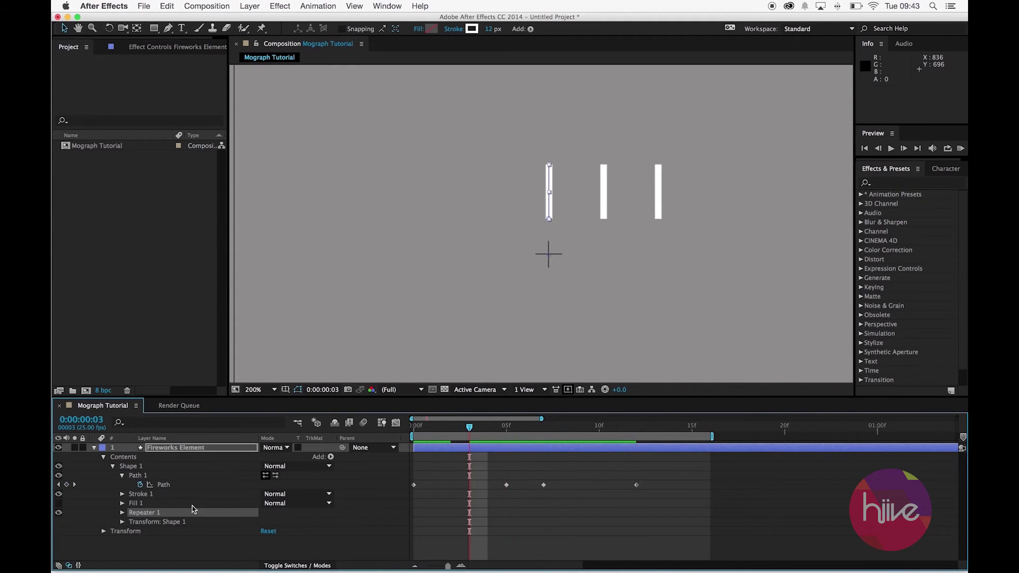
Expand Repeater 1 and enter 9 as its Copies value
click(123, 514)
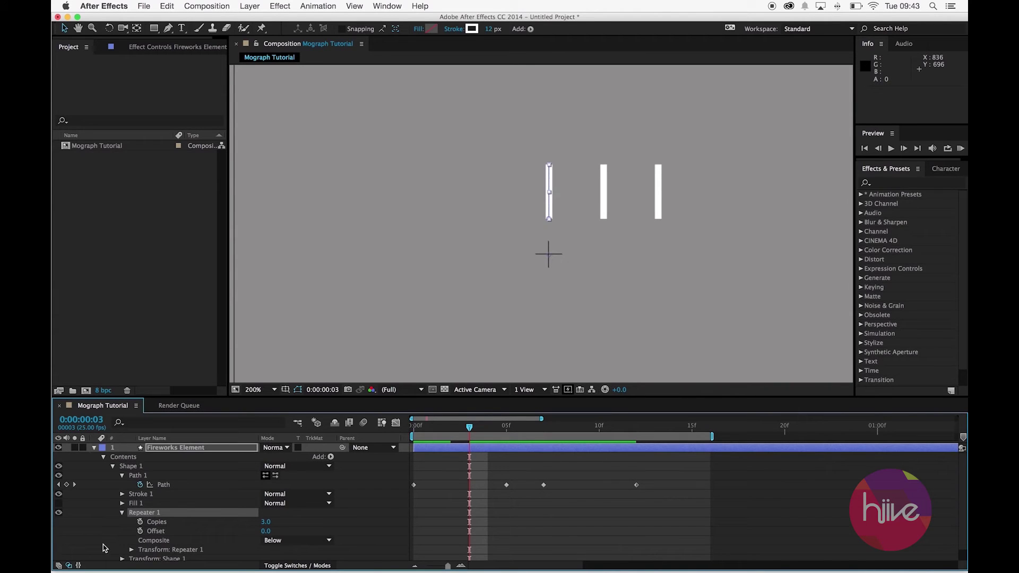
scroll(109, 536, down, 1)
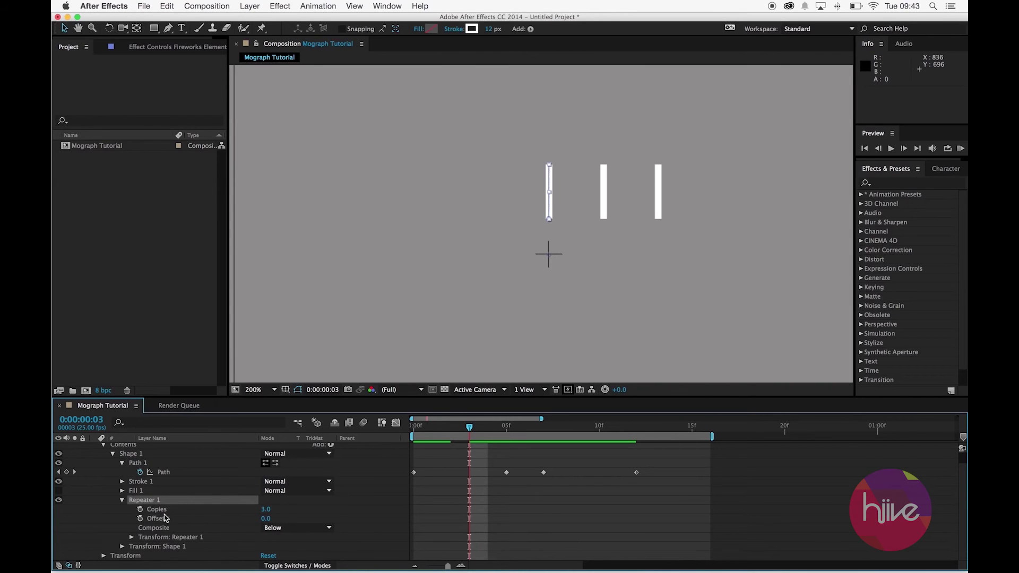
drag(263, 510, 268, 509)
key(comma)
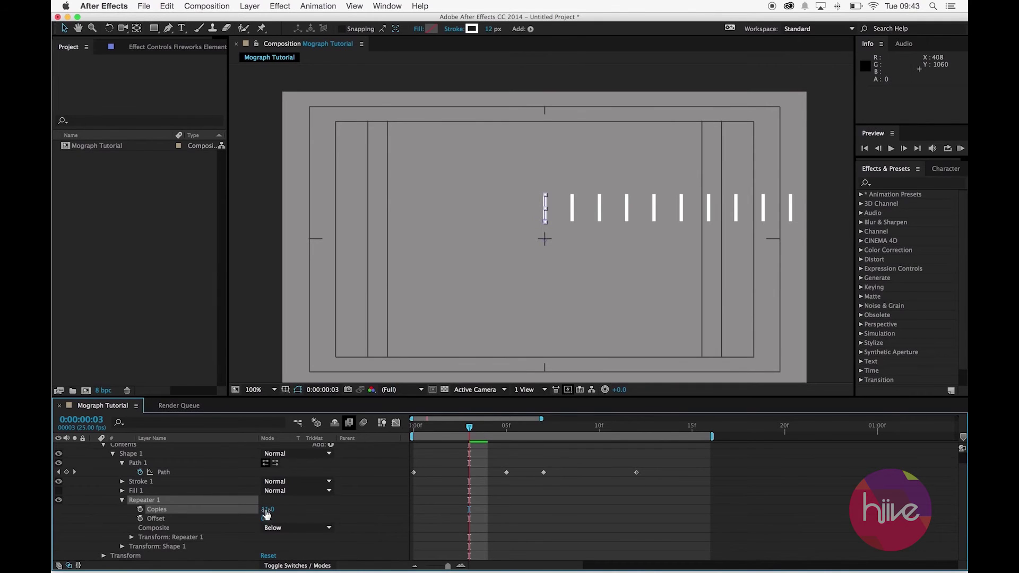
click(265, 510)
text(9)
key(Return)
click(157, 518)
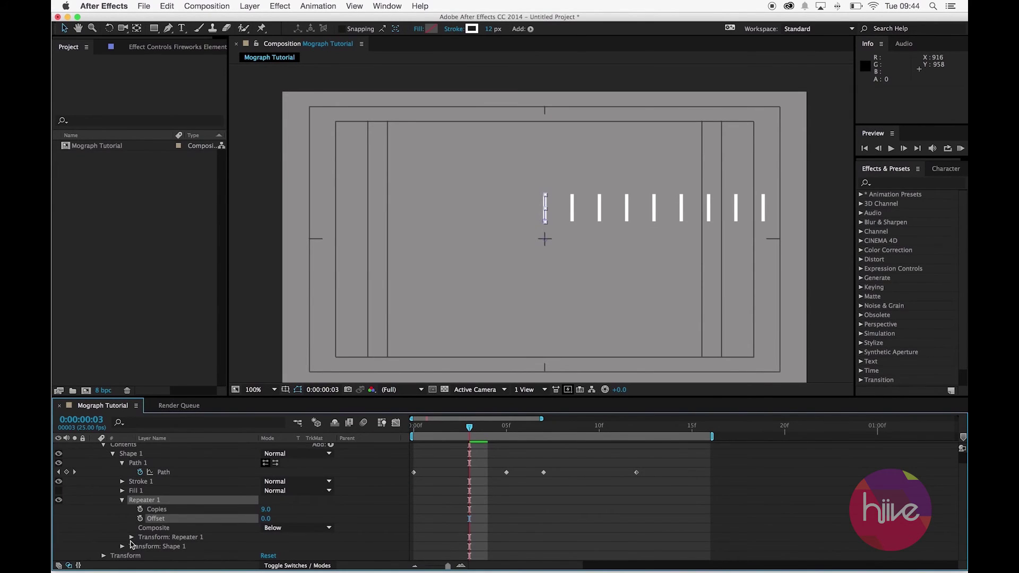
Set Repeater 1's transform Rotation to 18° so the nine lines fan into an arc
click(131, 537)
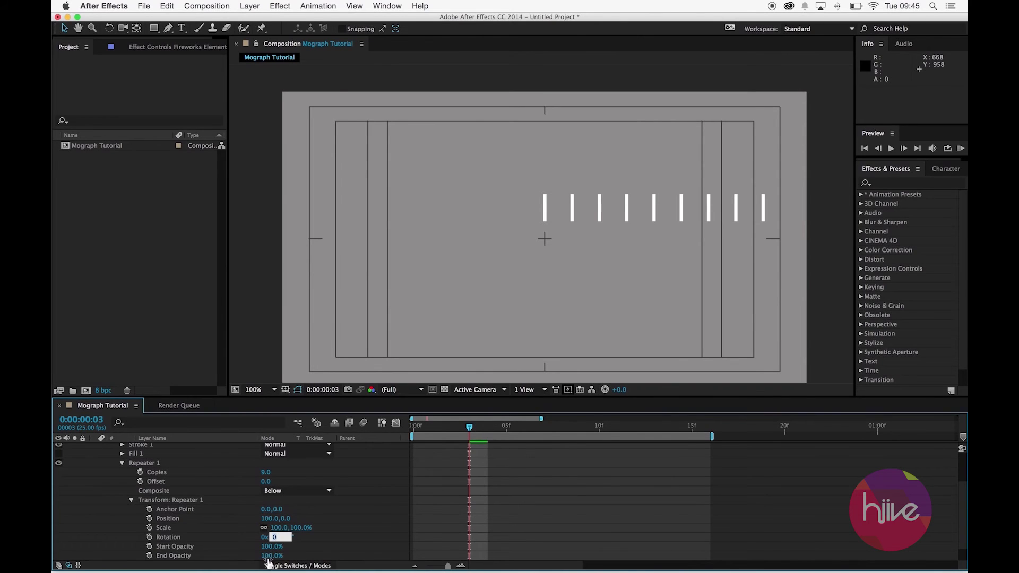
click(257, 538)
mouse_move(272, 537)
mouse_down()
mouse_move(298, 538)
mouse_move(289, 537)
mouse_up()
key(super+z)
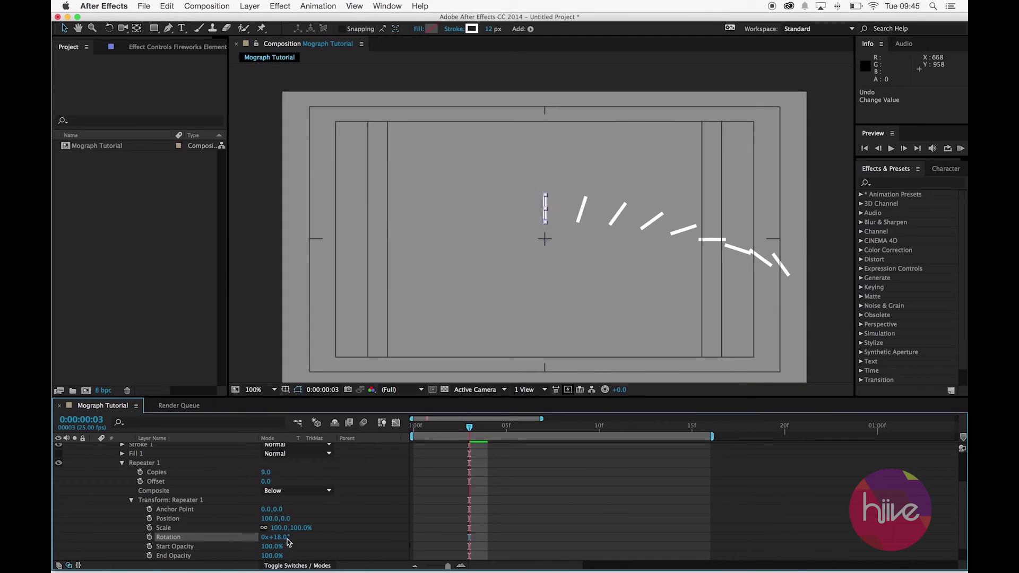
right_click(268, 519)
Set Repeater 1 Transform Position to 0,0 and Rotation to 45° so lines radiate from the centre
click(266, 526)
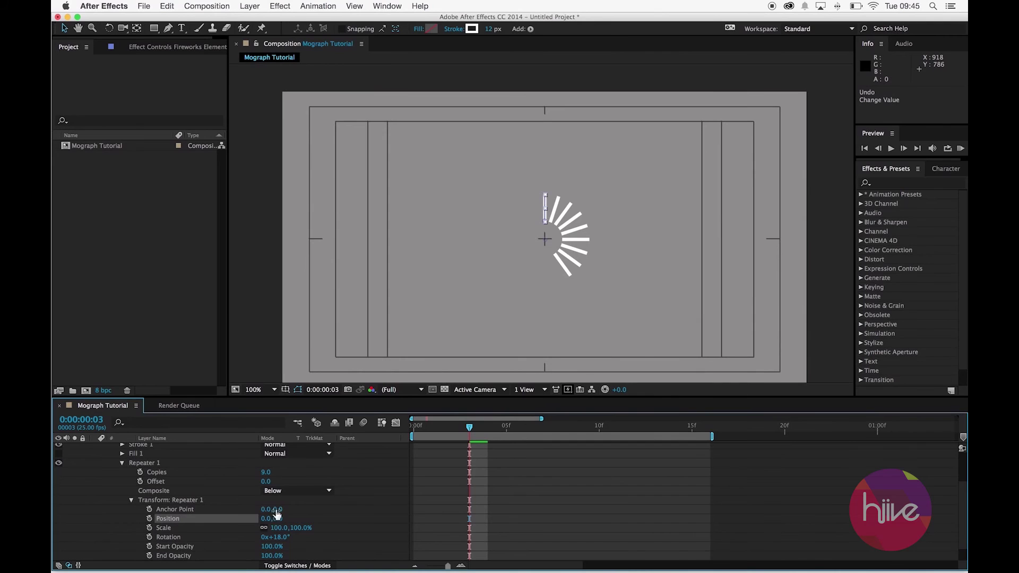
drag(280, 536, 291, 536)
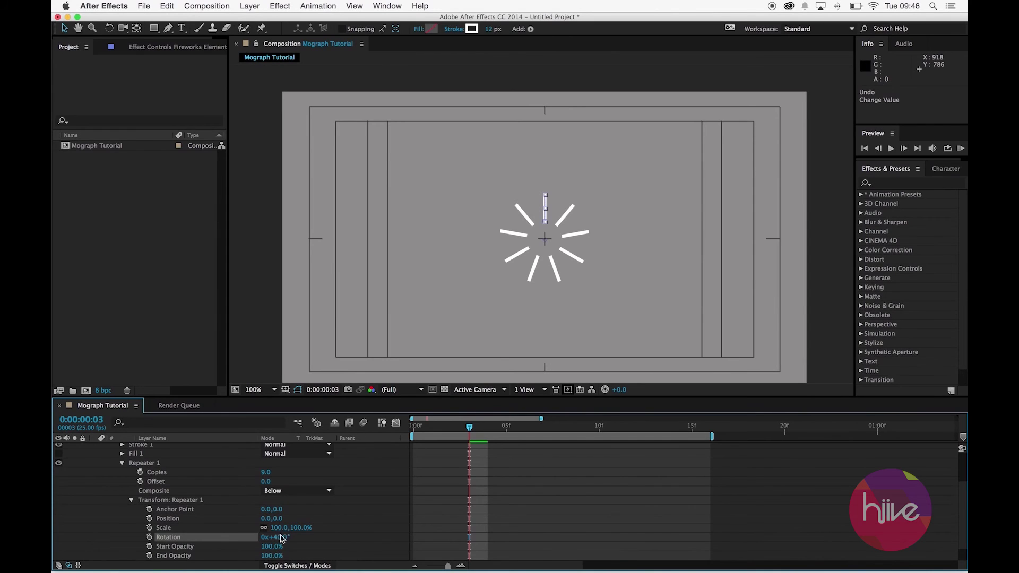
mouse_move(266, 570)
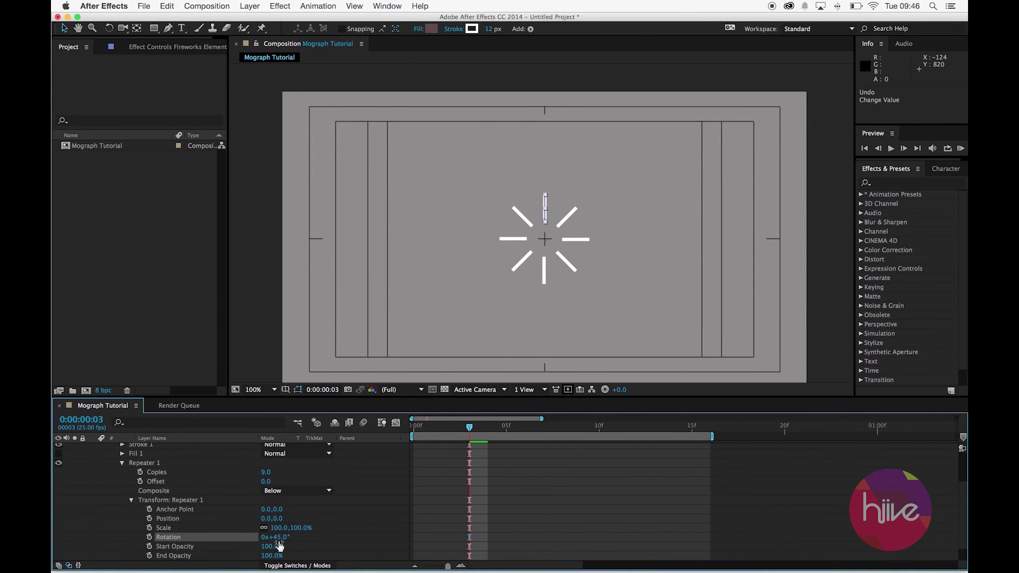
Set Repeater 1 Copies to 8
click(266, 472)
text(8)
key(Return)
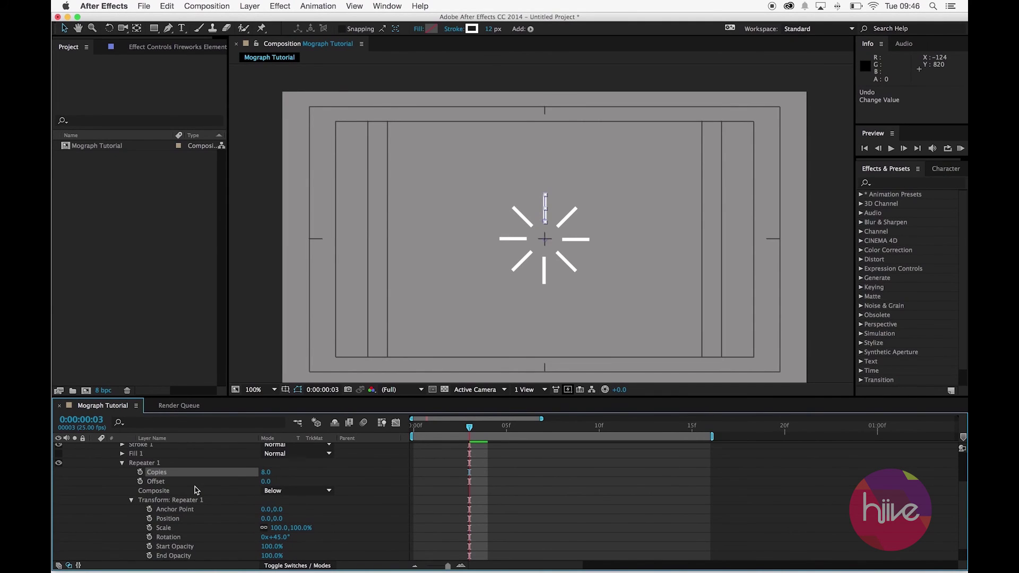
RAM-preview the eight-line burst animation, then stop the preview
click(960, 148)
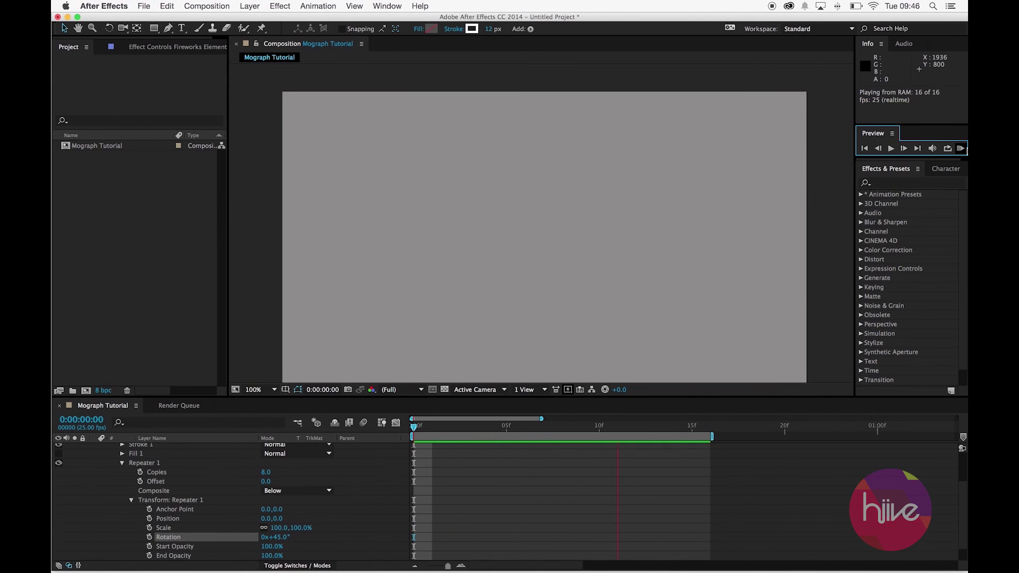
click(102, 494)
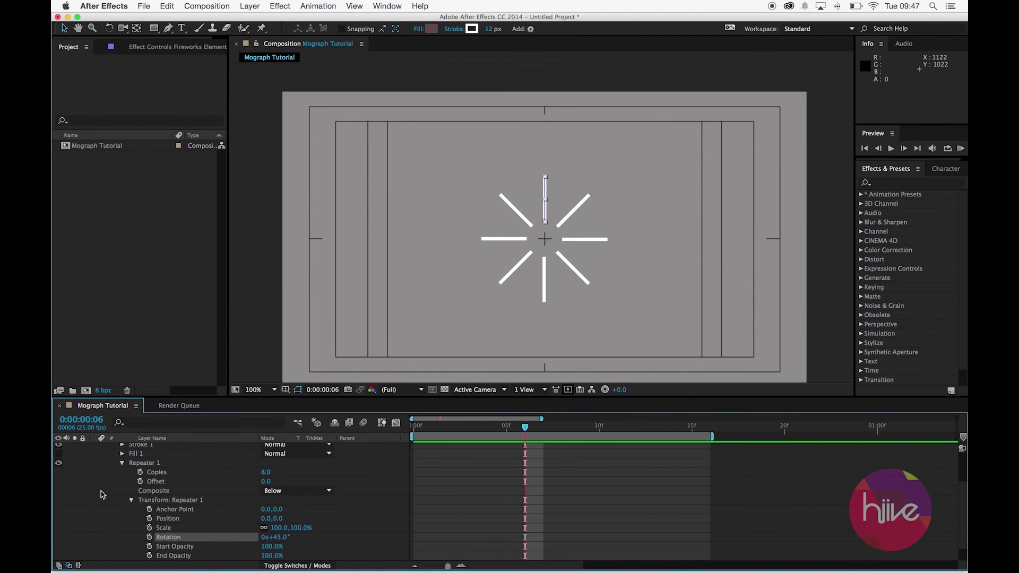
click(123, 463)
click(123, 463)
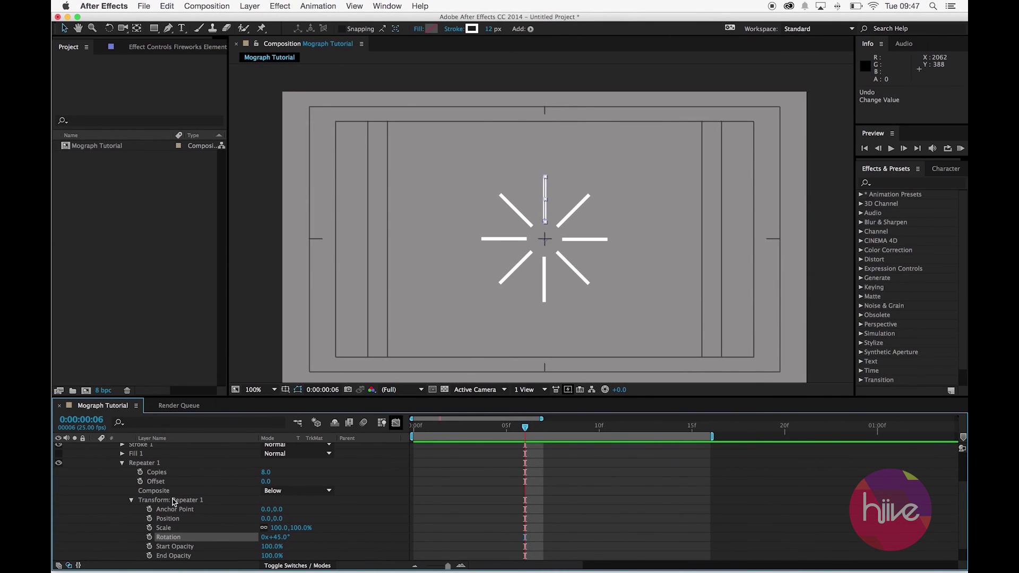
Change the Stroke 1 colour to a bright saturated green
click(123, 464)
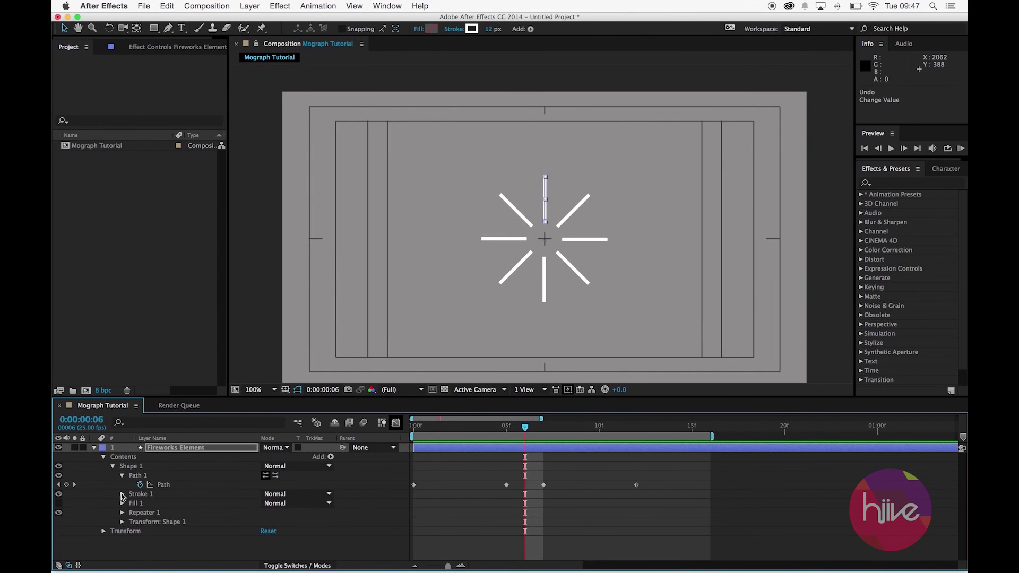
click(123, 496)
scroll(123, 497, down, 1)
click(266, 499)
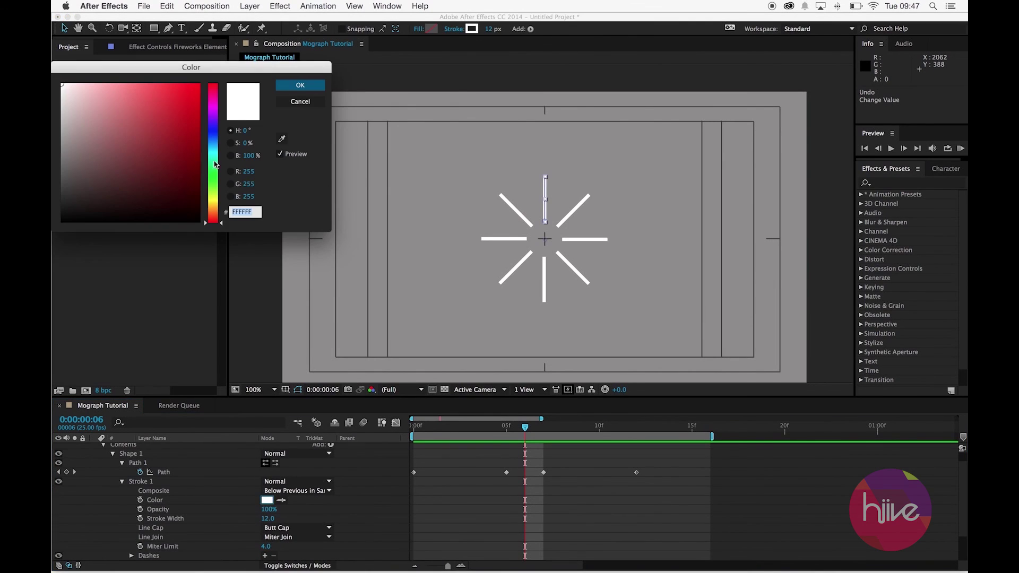
click(215, 188)
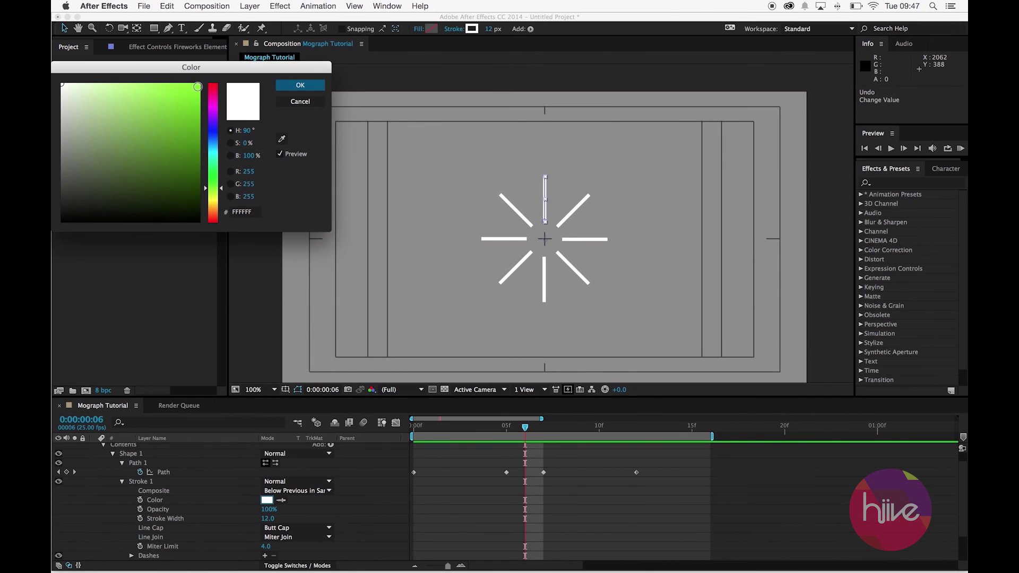
click(197, 88)
click(300, 85)
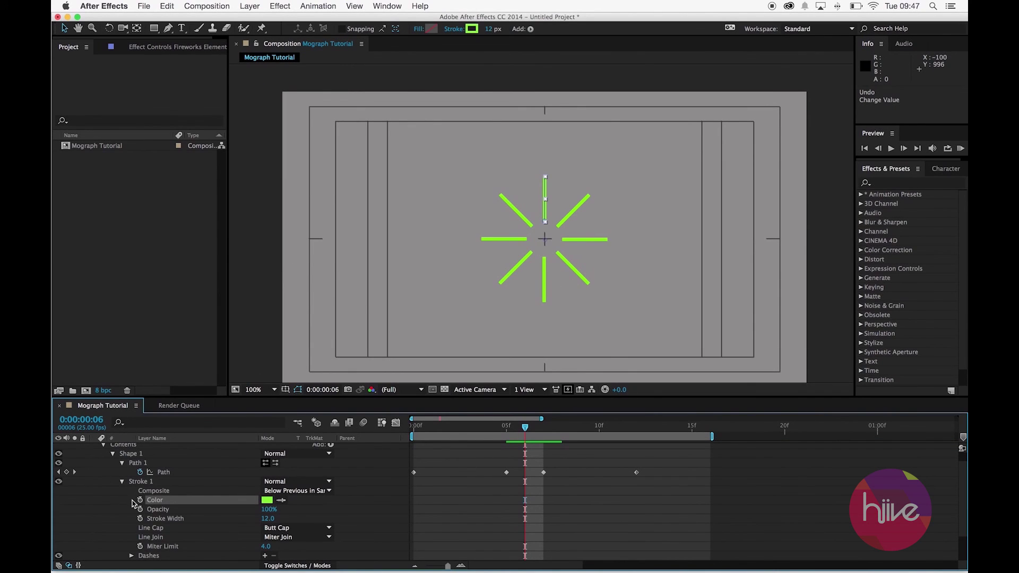
scroll(134, 501, up, 1)
click(160, 451)
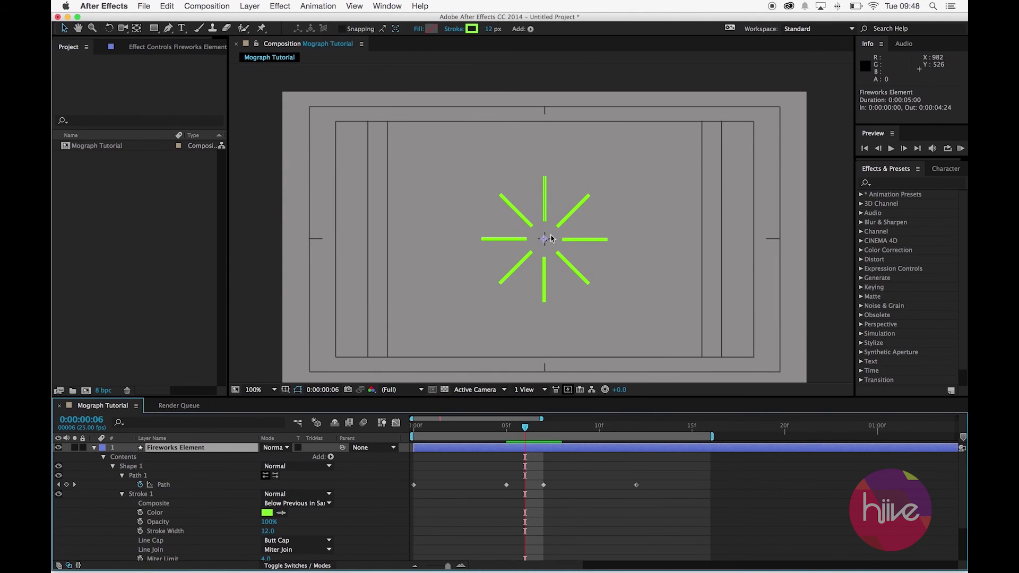
mouse_move(541, 241)
mouse_down()
mouse_move(498, 223)
mouse_move(429, 250)
mouse_move(539, 278)
mouse_move(555, 241)
mouse_up()
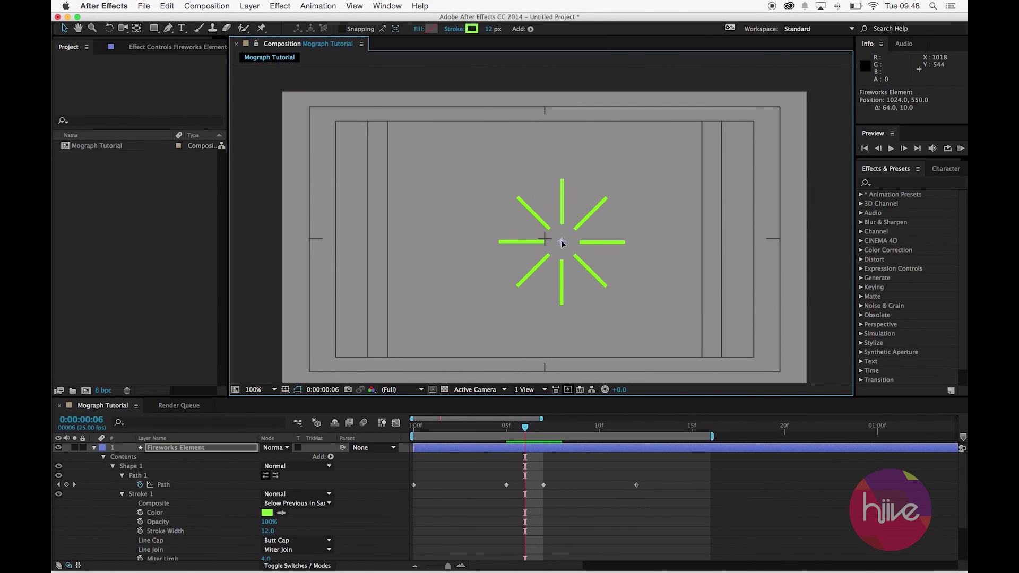
drag(563, 243, 543, 241)
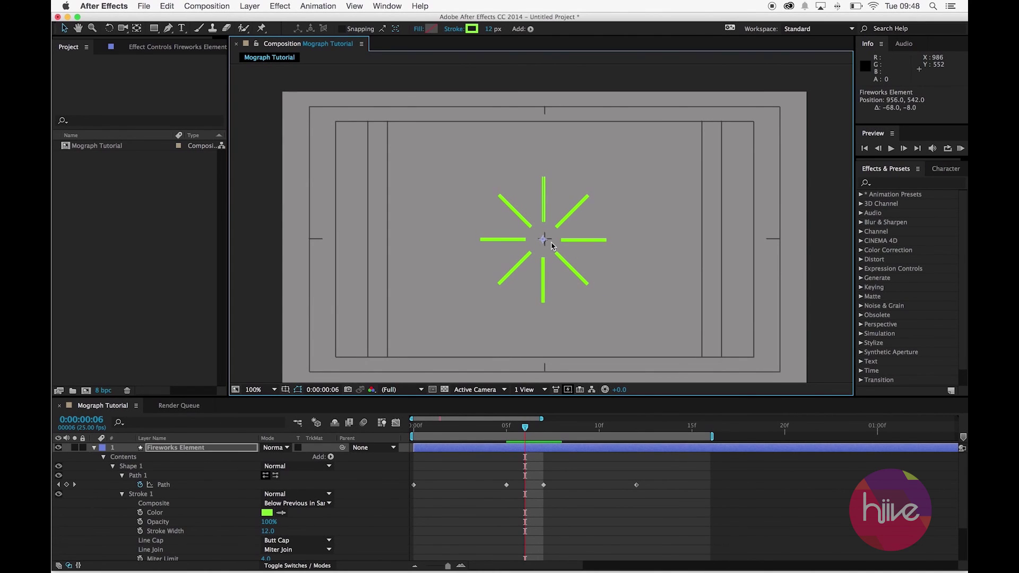